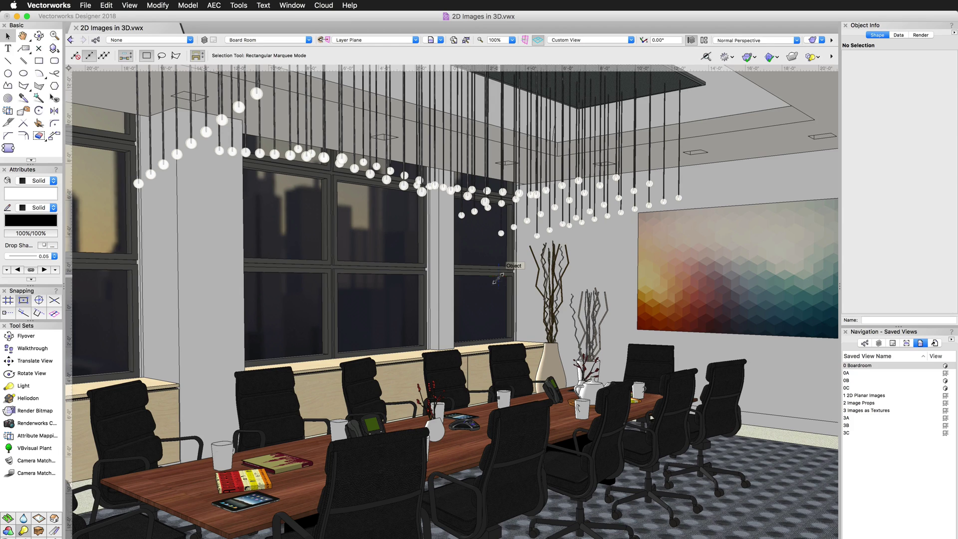
# - Select and deselect the wall artwork, then walk the boardroom up to the TV screens
pyautogui.click(725, 270)
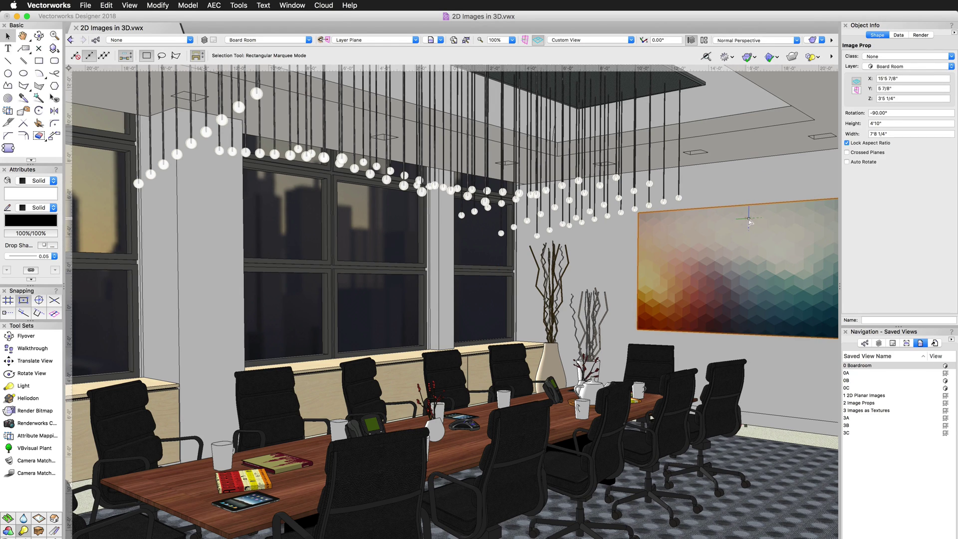
pyautogui.click(772, 184)
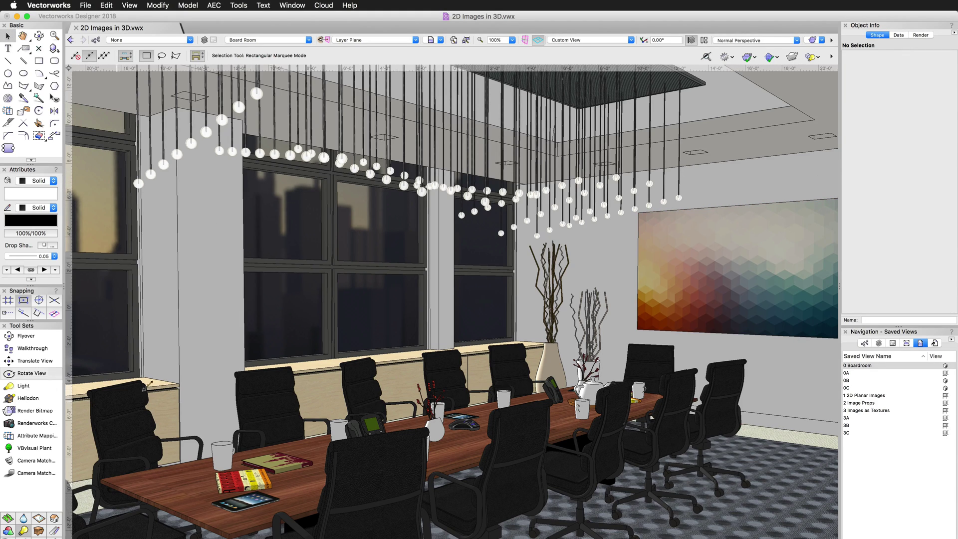
pyautogui.click(32, 348)
pyautogui.click(157, 98)
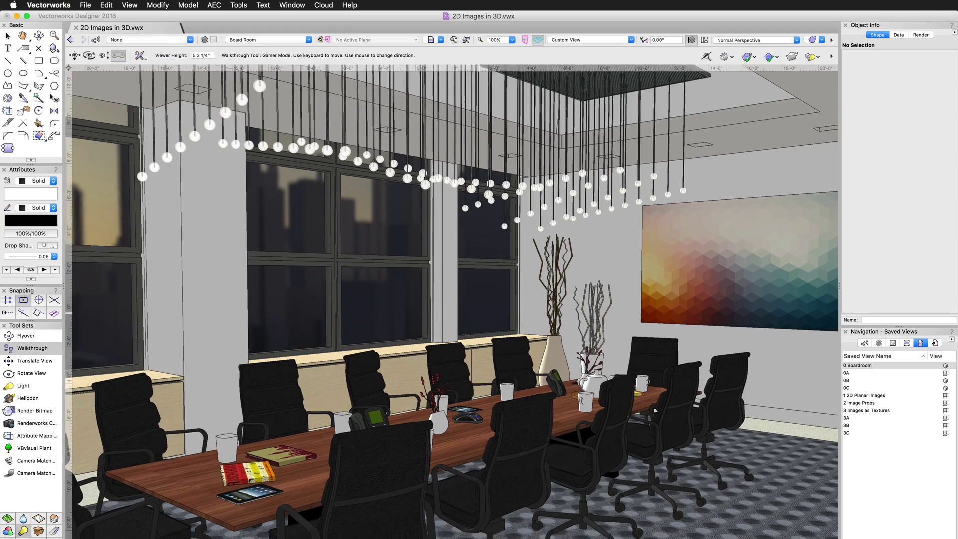
pyautogui.press('Down')
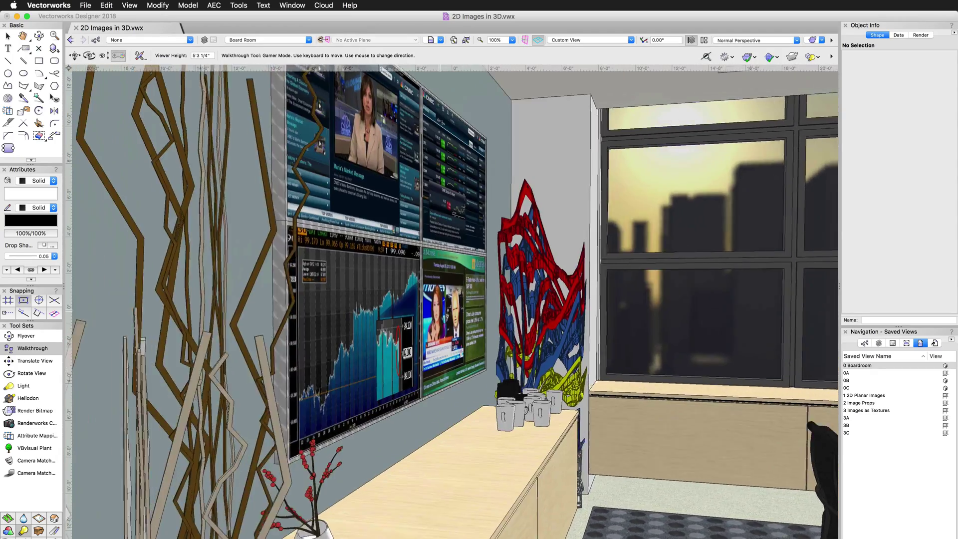
pyautogui.press('Up')
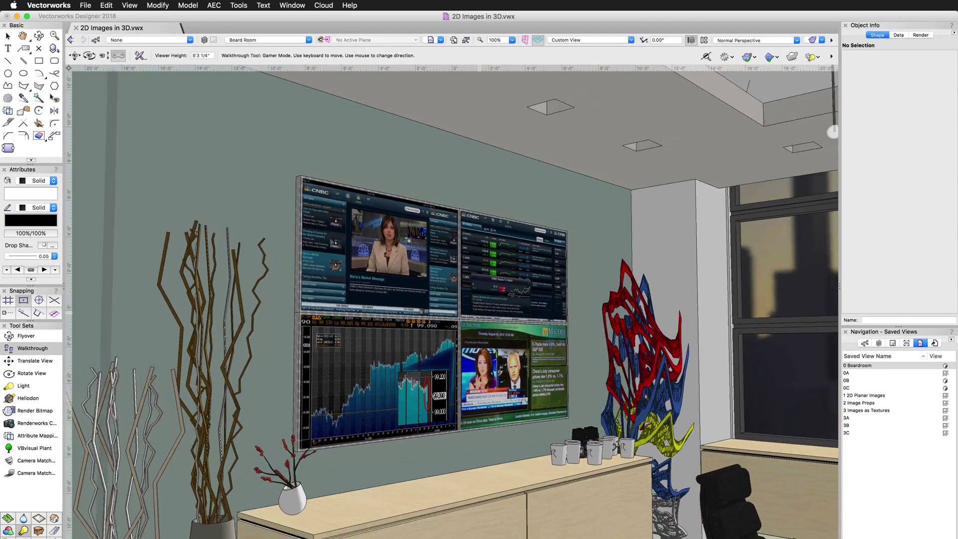
pyautogui.press('Up')
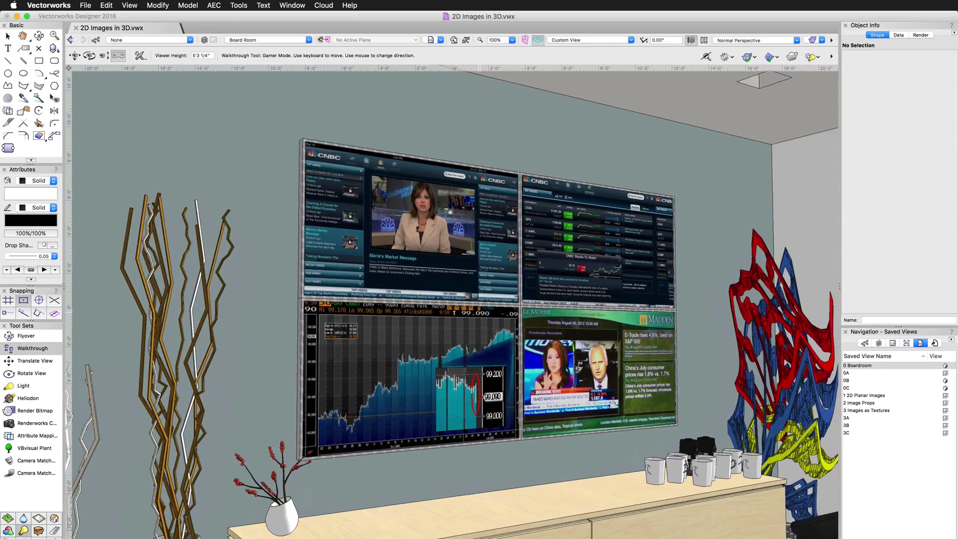
pyautogui.press('Down')
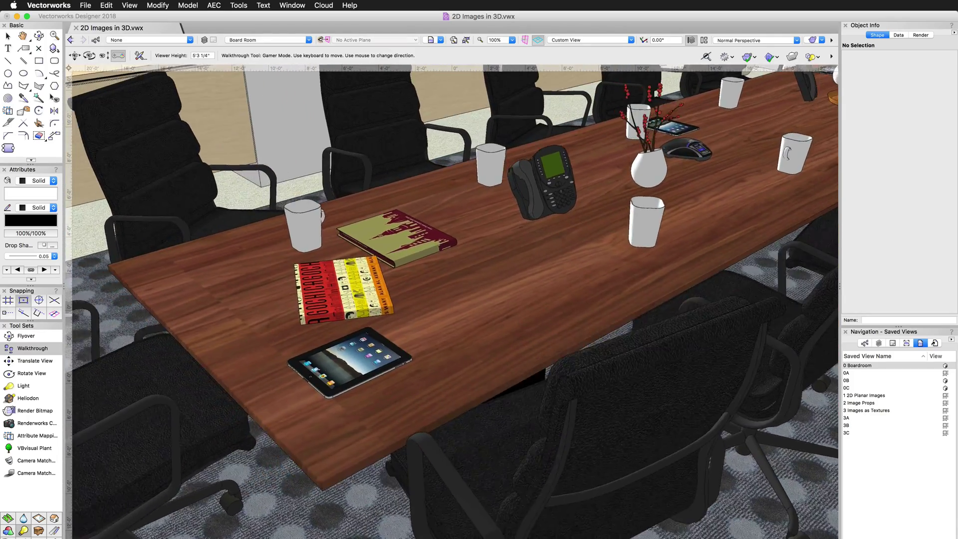
# - Walk past the books, tablet, phone and cups on the table to the wall artwork
pyautogui.press('Up')
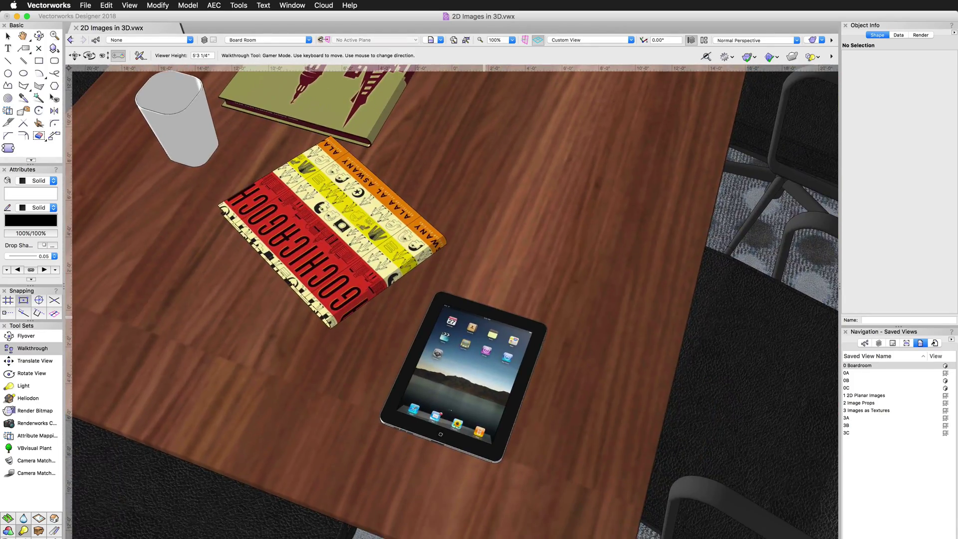
pyautogui.press('Down')
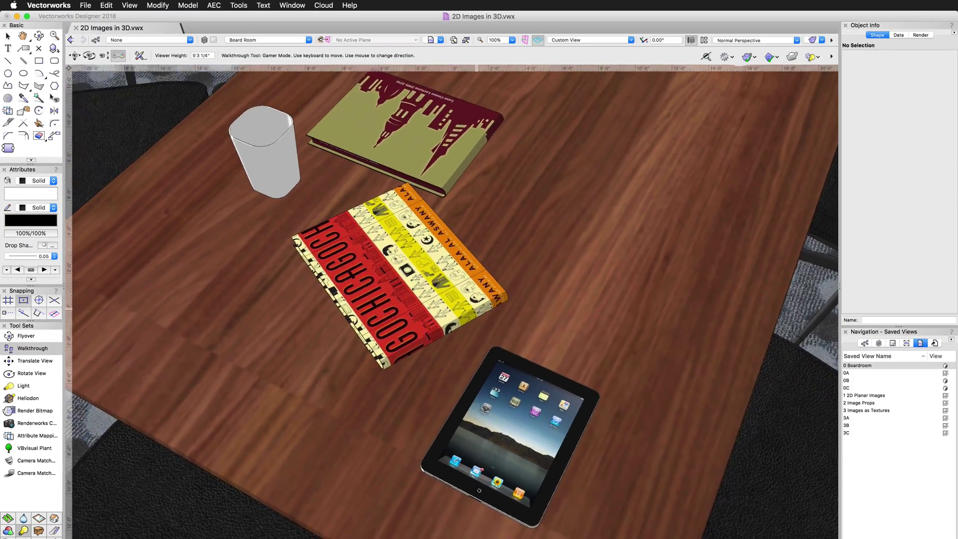
pyautogui.press('Down')
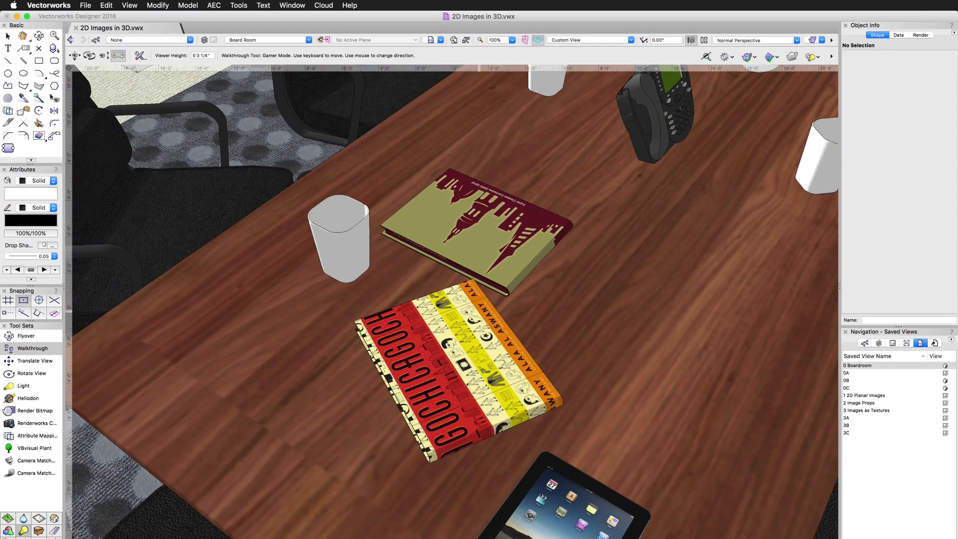
pyautogui.press('Down')
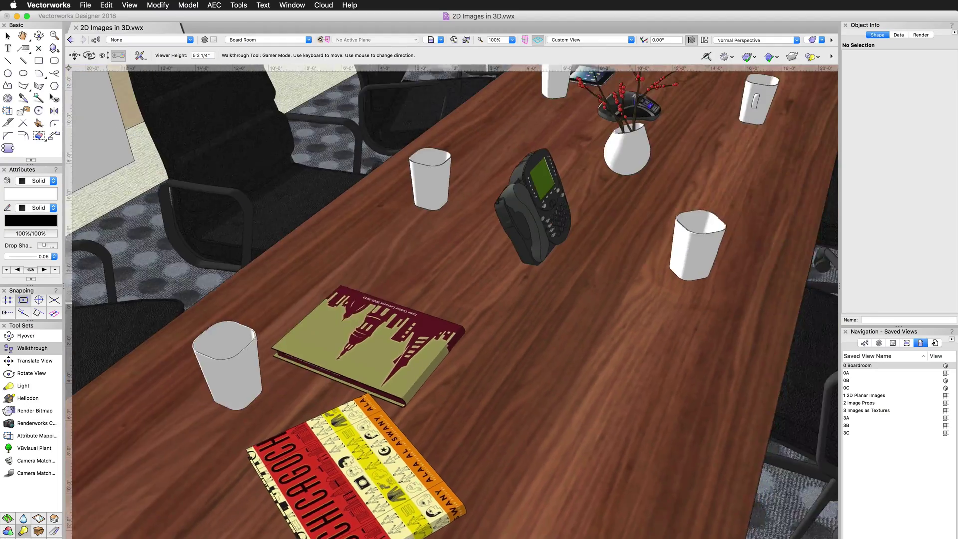
pyautogui.press('Up')
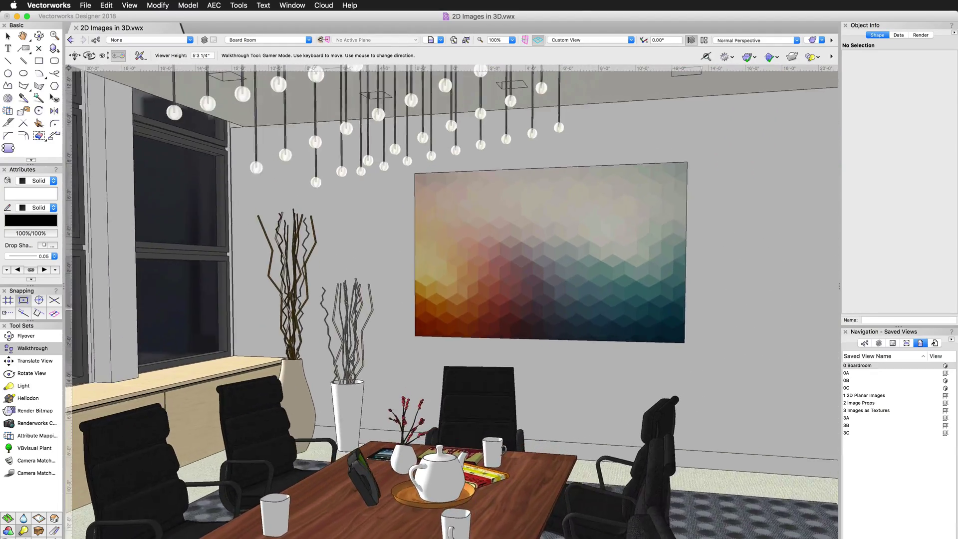
pyautogui.press('Up')
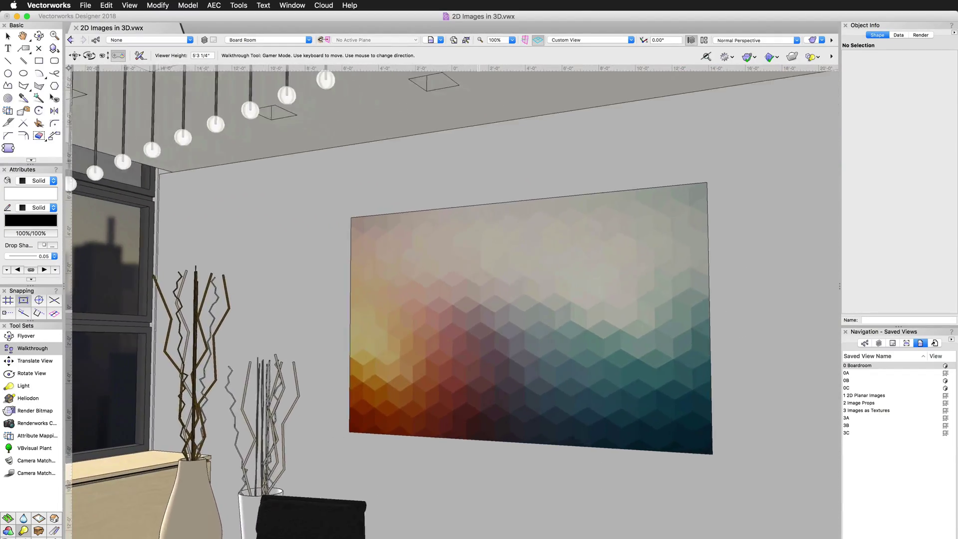
pyautogui.press('Left')
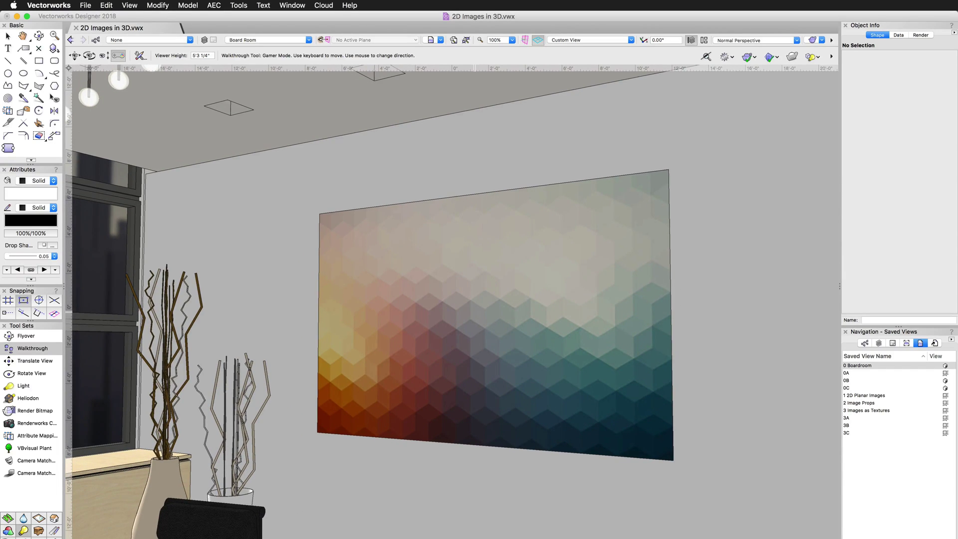
# - Delete the abstract artwork image prop, then activate saved views 0 Boardroom and 0A
pyautogui.press('x')
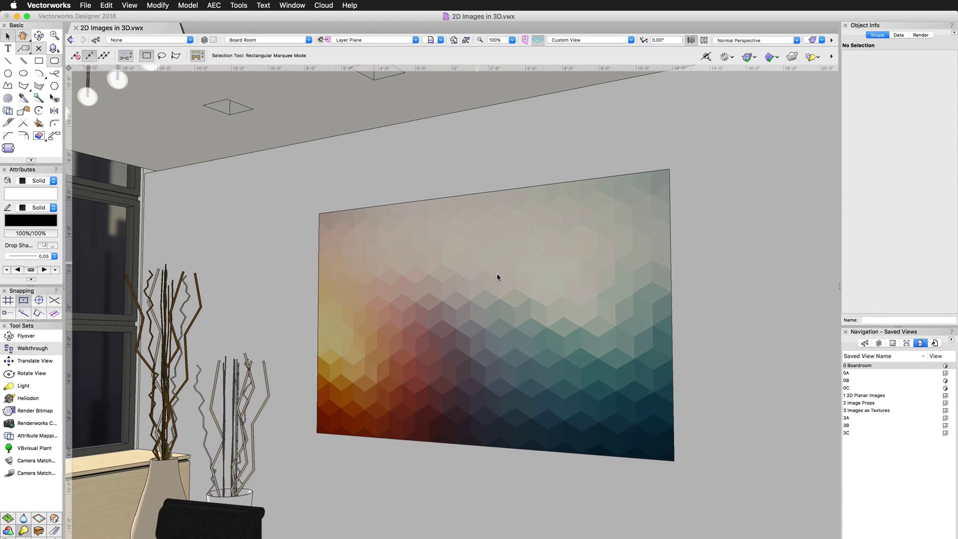
pyautogui.click(499, 277)
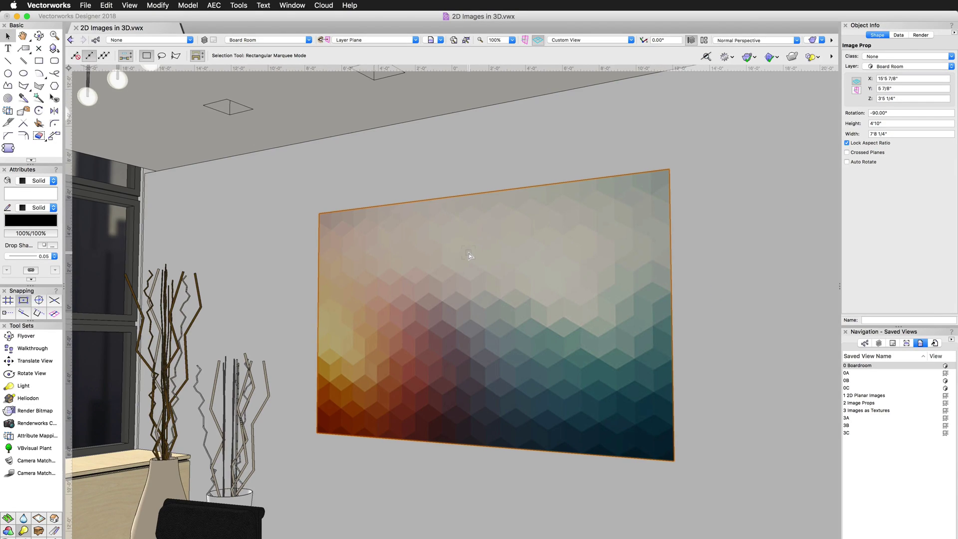
pyautogui.press('Delete')
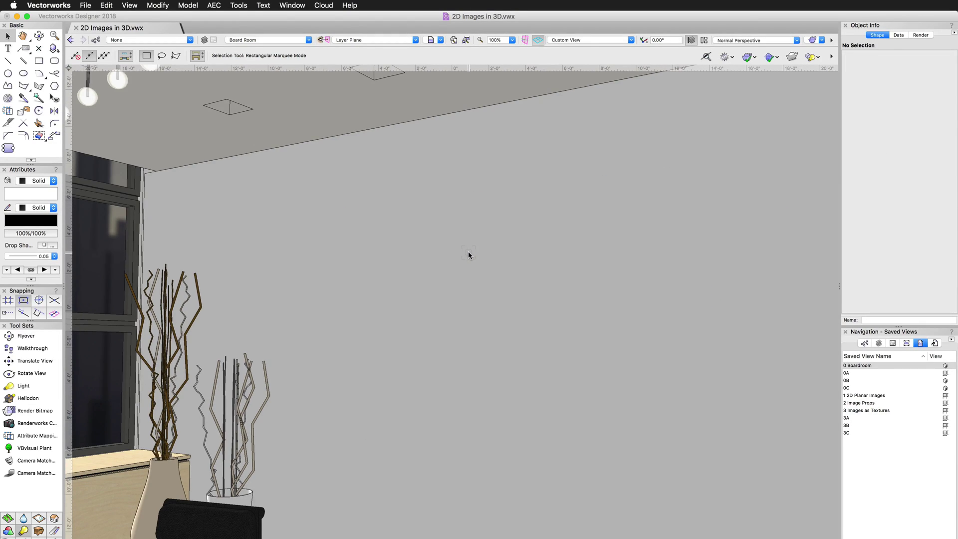
pyautogui.doubleClick(857, 366)
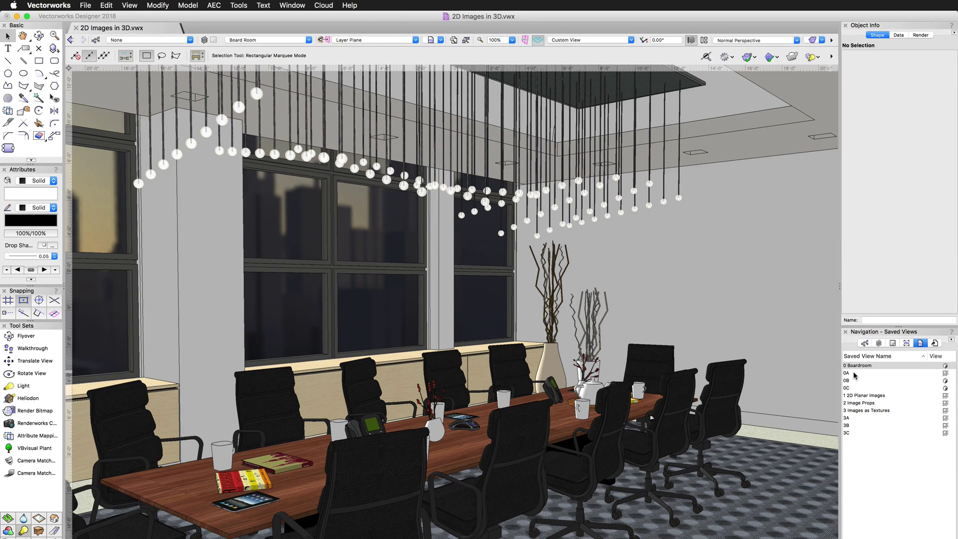
pyautogui.doubleClick(854, 373)
# - Import Abstract Colors.png as a bitmap and scale it to 10'6 1/4" by 6'7 1/2"
pyautogui.press('super+Tab')
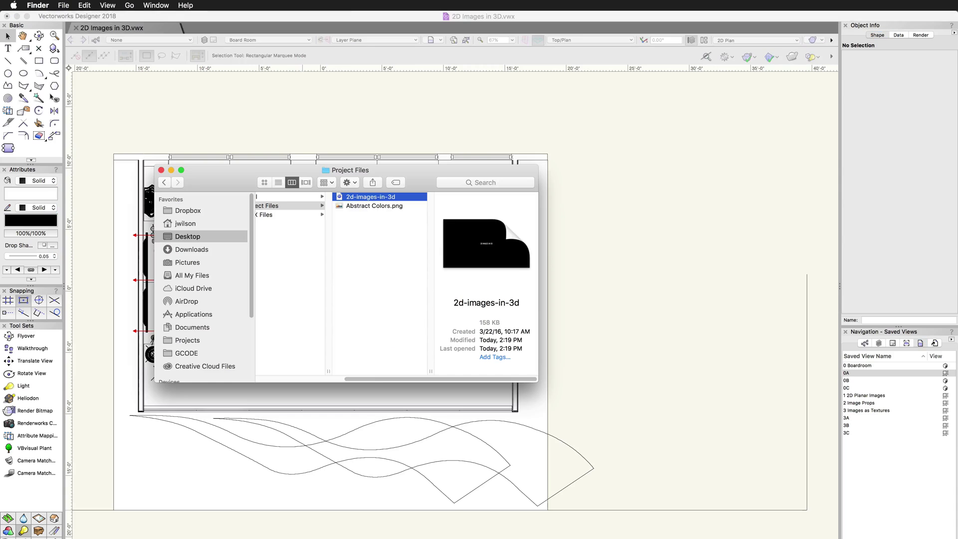
pyautogui.click(377, 206)
pyautogui.moveTo(378, 206); pyautogui.dragTo(637, 241)
pyautogui.click(431, 146)
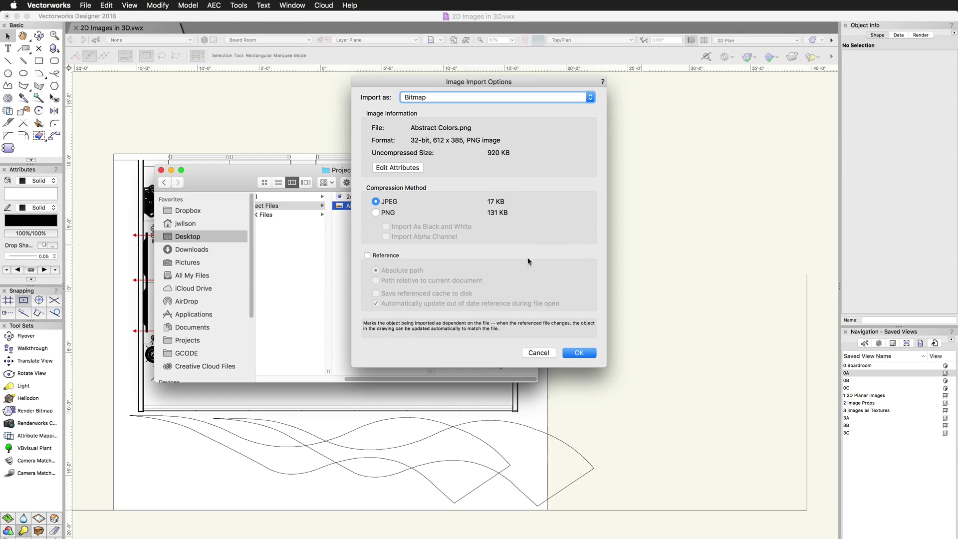
pyautogui.click(580, 354)
pyautogui.scroll(-4, 270, 322)
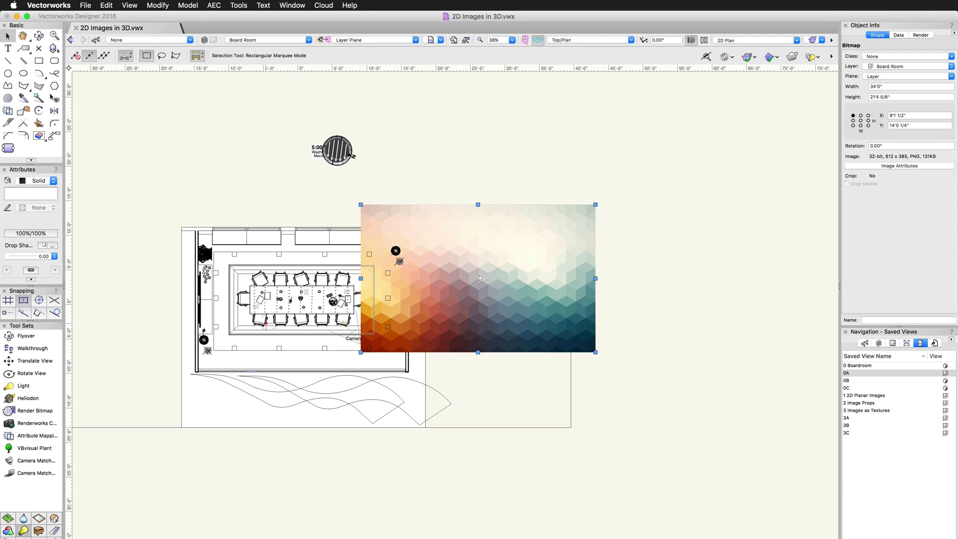
pyautogui.moveTo(595, 204); pyautogui.dragTo(443, 318)
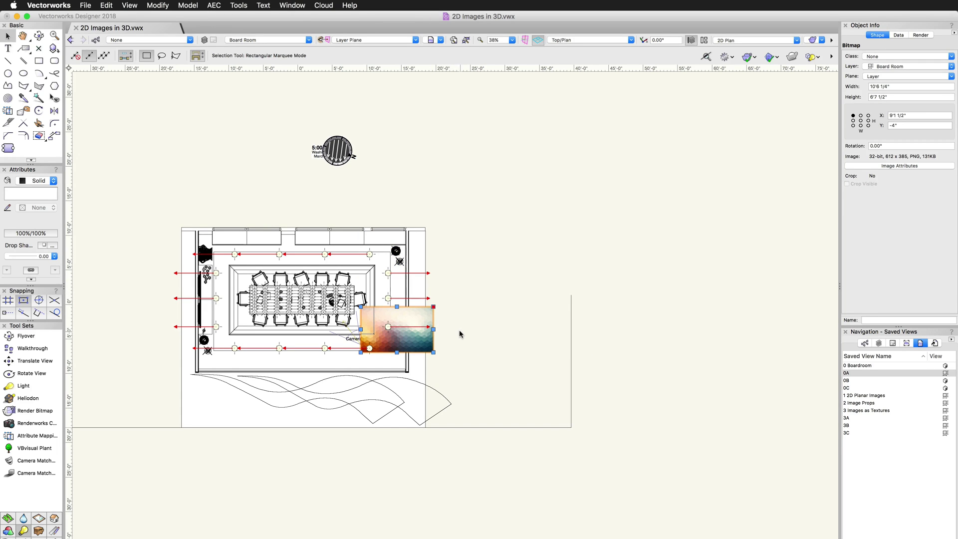
pyautogui.doubleClick(848, 381)
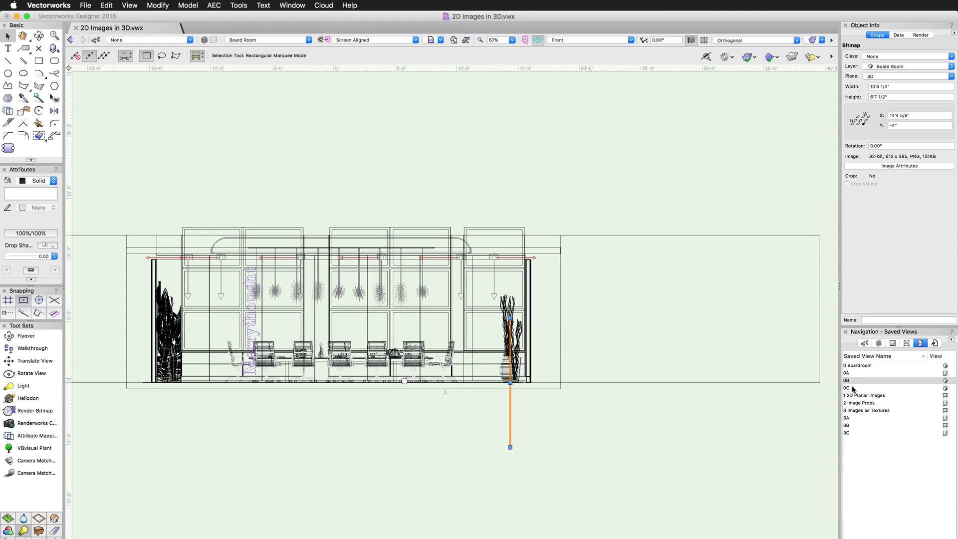
# - In view 0C, rotate the bitmap 90° and raise it onto the wall, then show 0 Boardroom
pyautogui.doubleClick(847, 388)
pyautogui.press('super+l')
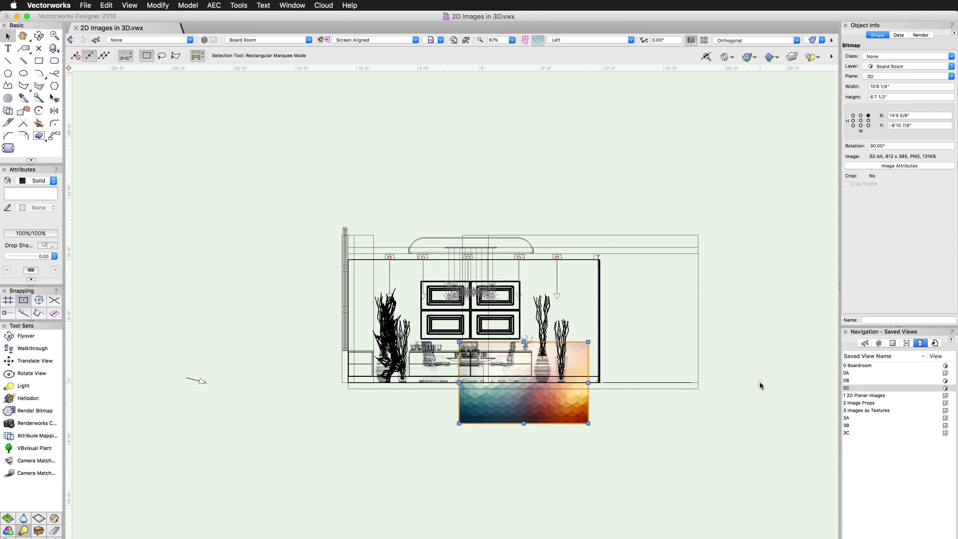
pyautogui.scroll(3, 585, 423)
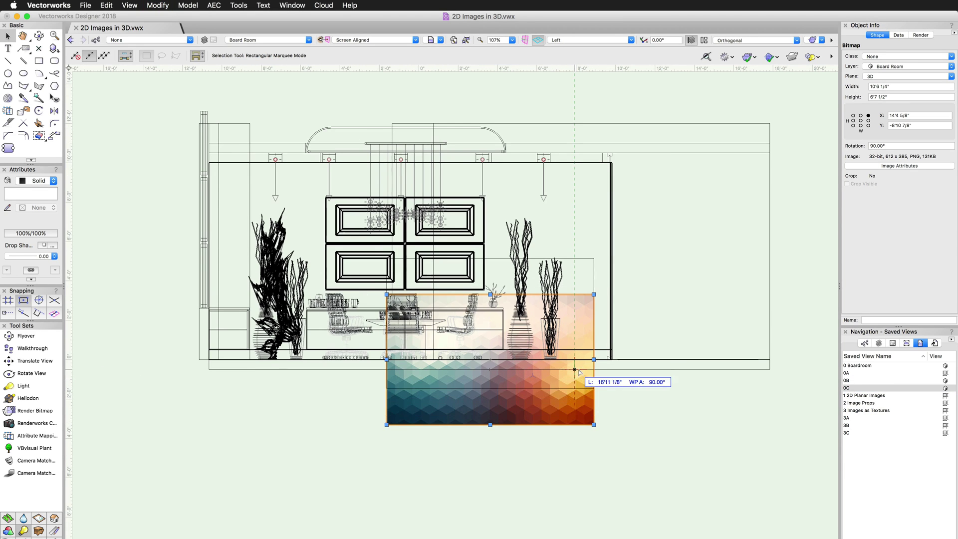
pyautogui.moveTo(593, 300); pyautogui.dragTo(565, 249)
pyautogui.doubleClick(858, 366)
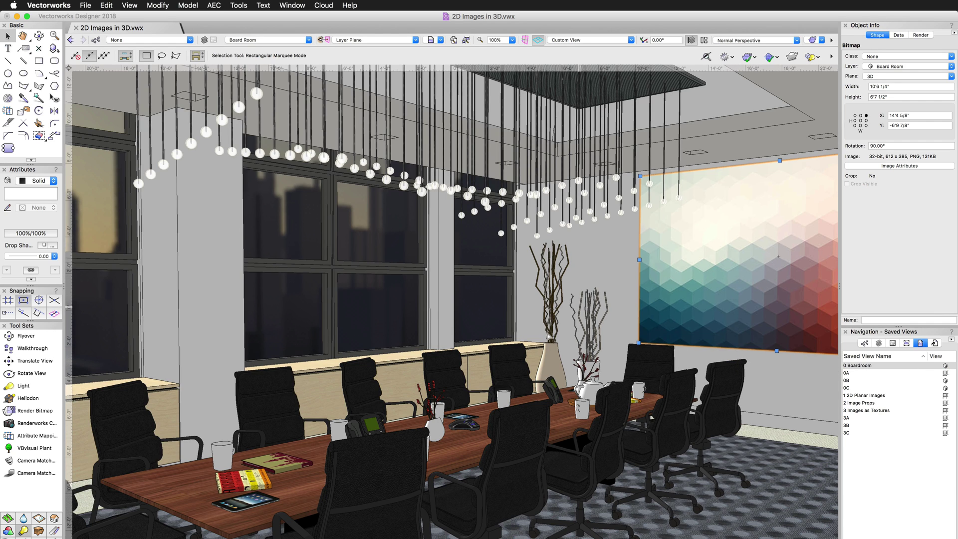
# - Resize the Abstract Colors bitmap on the wall to about 11'5 1/4" × 7'2 3/8"
pyautogui.scroll(-3, 539, 333)
pyautogui.scroll(3, 528, 314)
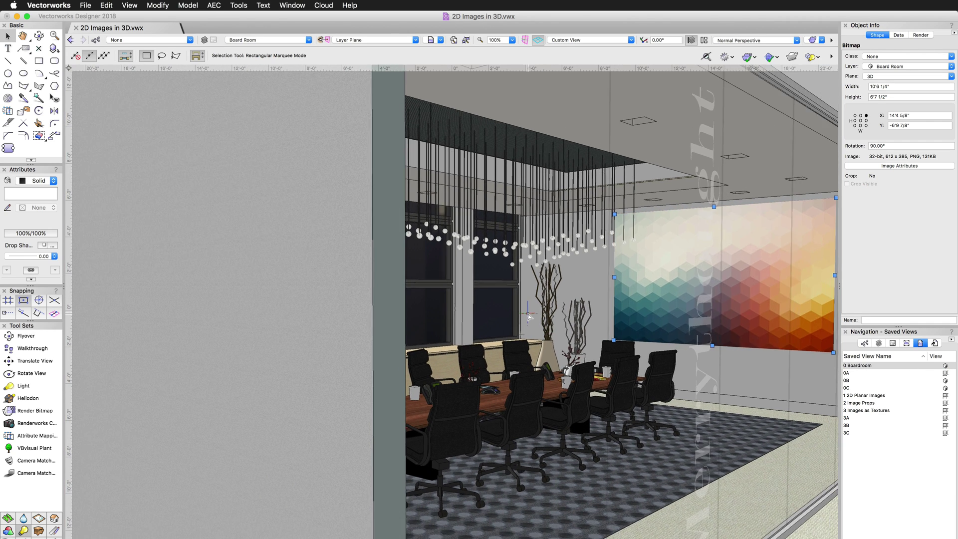
pyautogui.moveTo(827, 200); pyautogui.dragTo(754, 240)
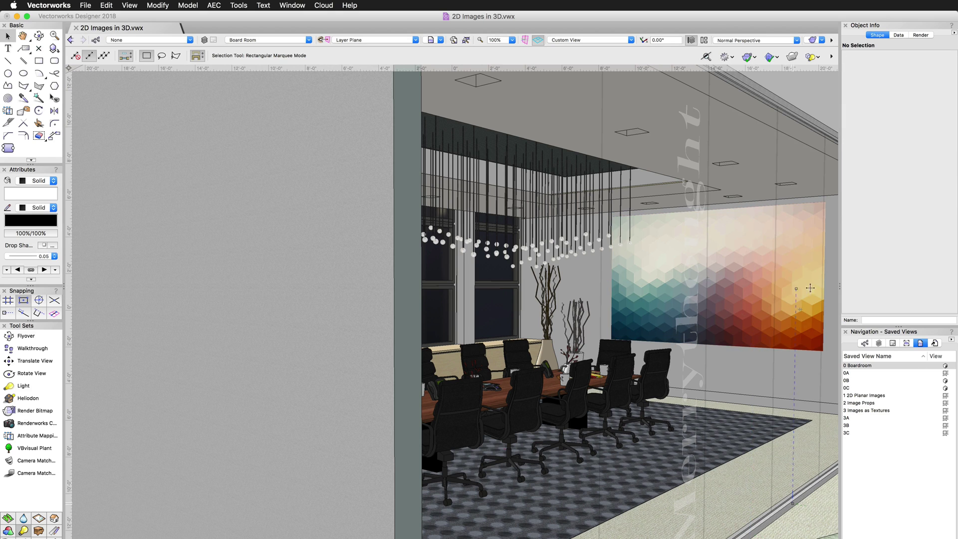
pyautogui.scroll(6, 761, 296)
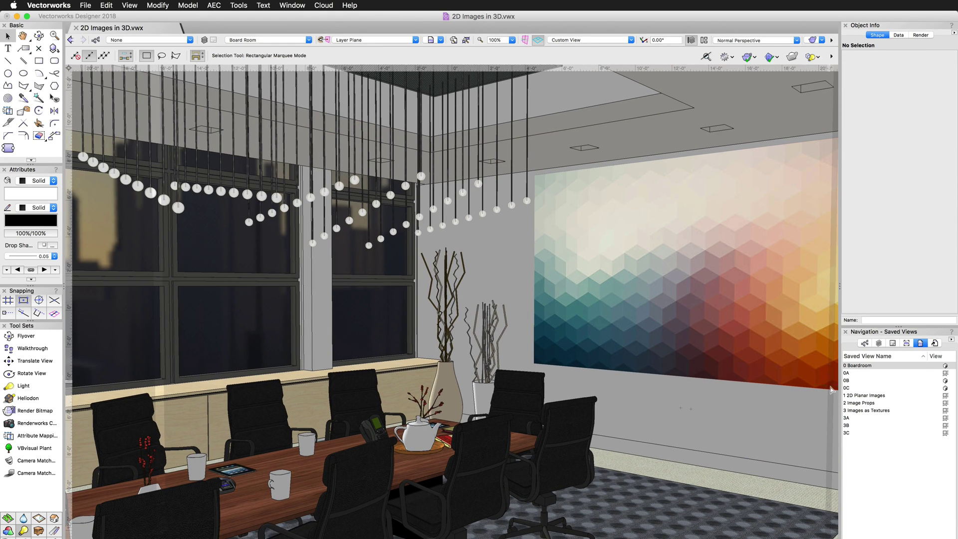
# - View the 1 2D Planar Images comparison sheet, then return to the 0 Boardroom view
pyautogui.doubleClick(859, 396)
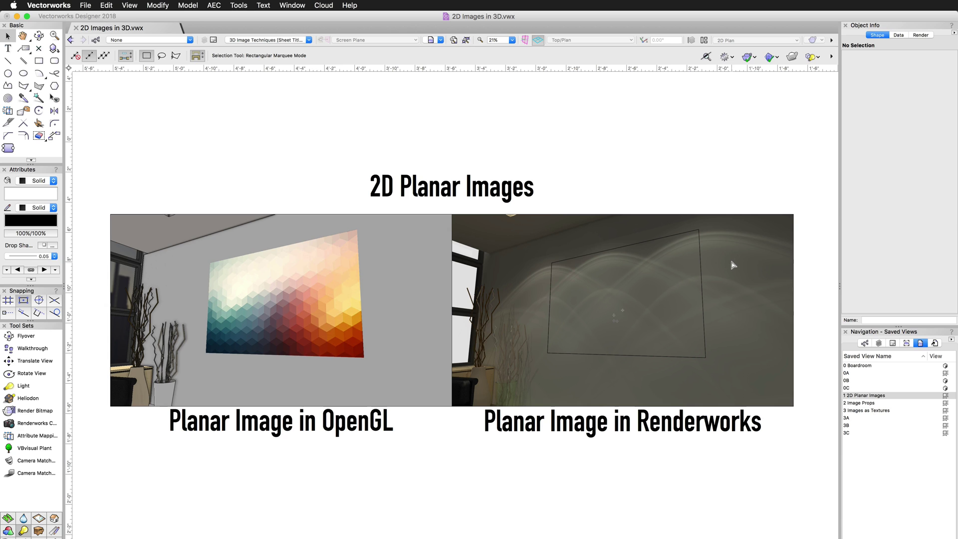
pyautogui.click(861, 368)
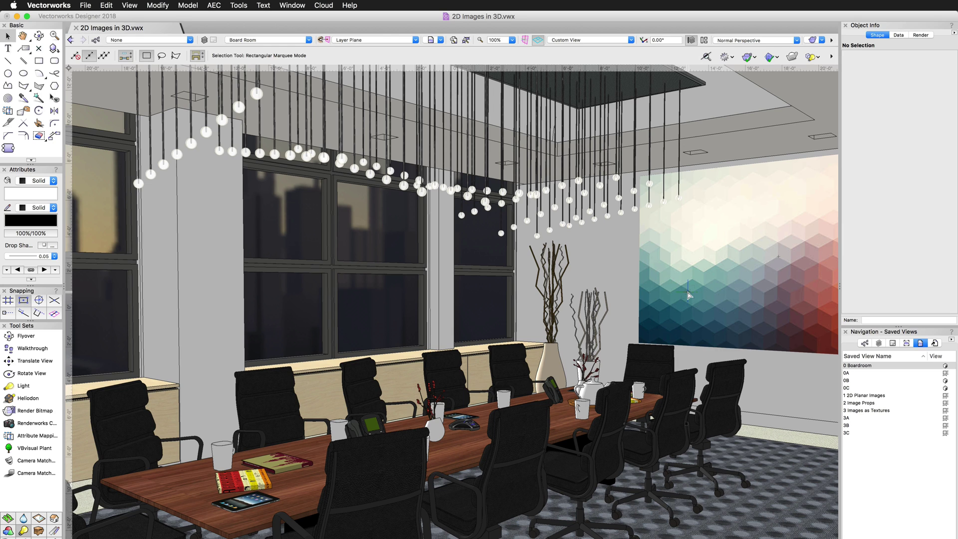
# - Switch to Top/Plan and use Flyover to tilt the boardroom into an orthogonal wireframe view
pyautogui.press('super+5')
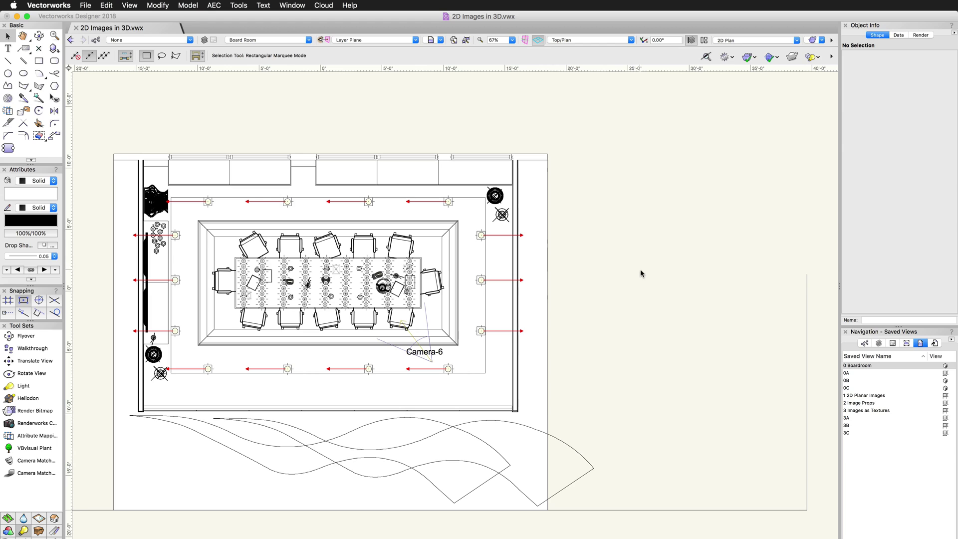
pyautogui.click(38, 36)
pyautogui.moveTo(319, 382); pyautogui.dragTo(508, 328)
# - Create an image prop from imported Abstract Colors.png, 6'0" high by 9'6 1/2" wide
pyautogui.press('x')
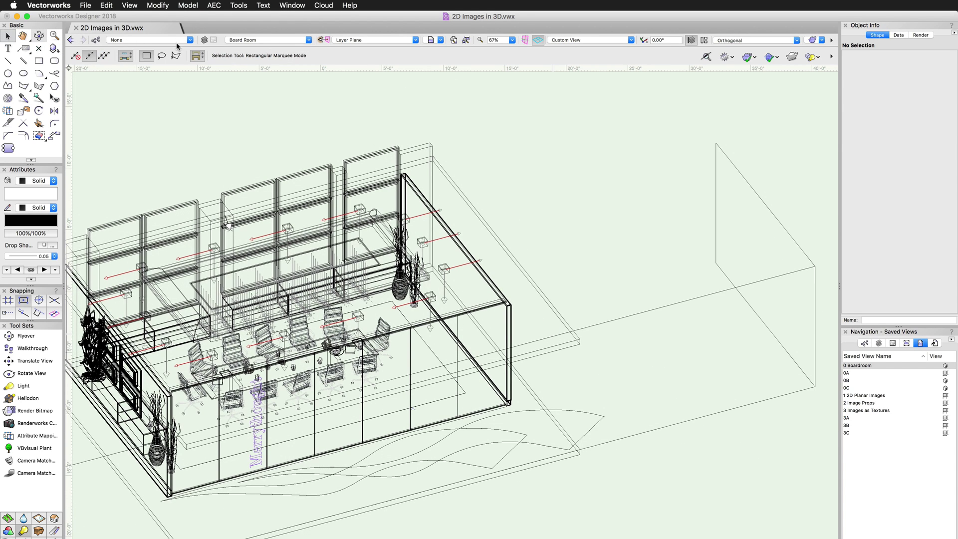
pyautogui.click(185, 5)
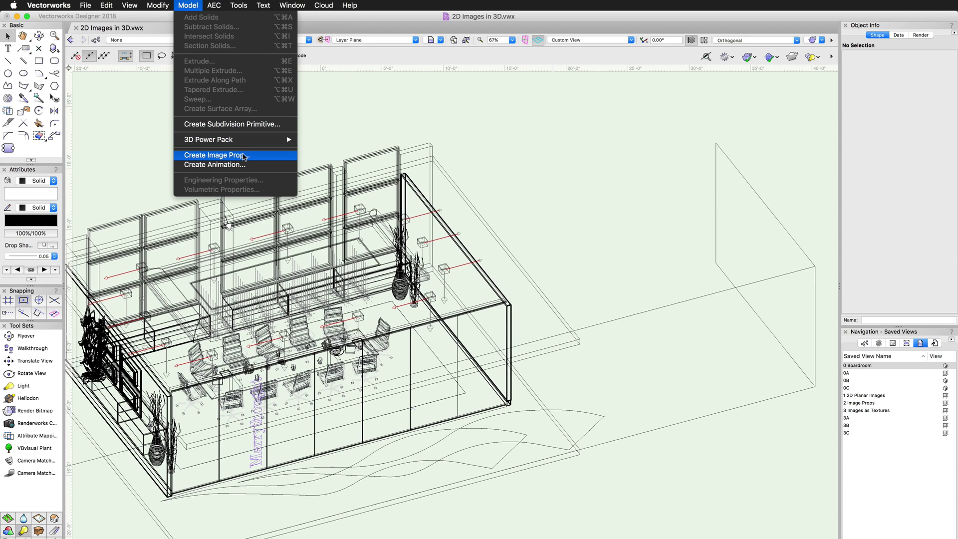
pyautogui.click(244, 157)
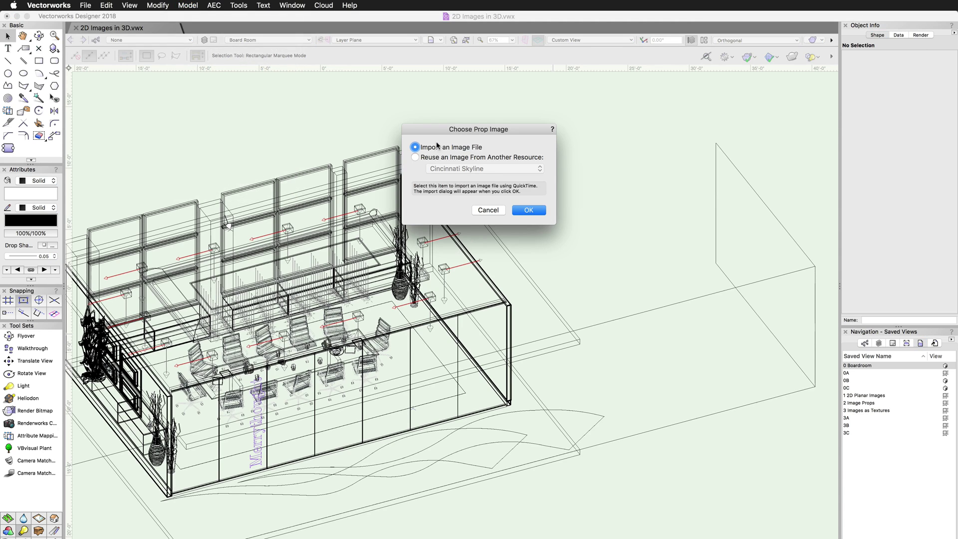
pyautogui.click(477, 157)
pyautogui.click(534, 168)
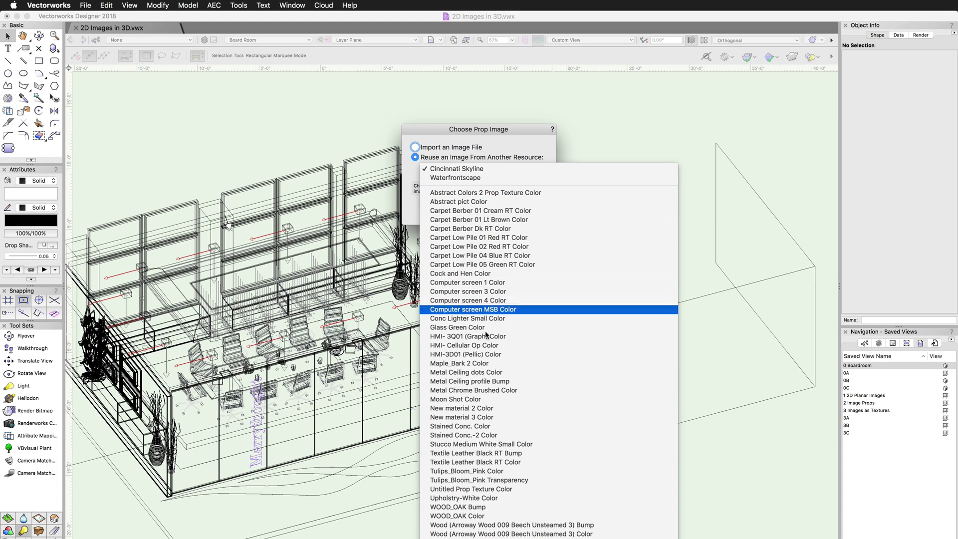
pyautogui.click(460, 151)
pyautogui.click(429, 149)
pyautogui.click(523, 209)
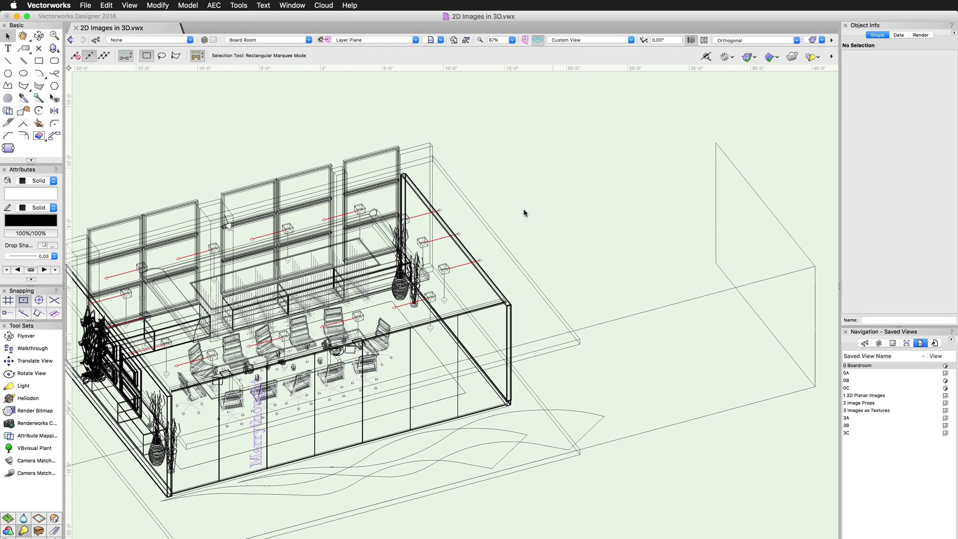
pyautogui.click(380, 138)
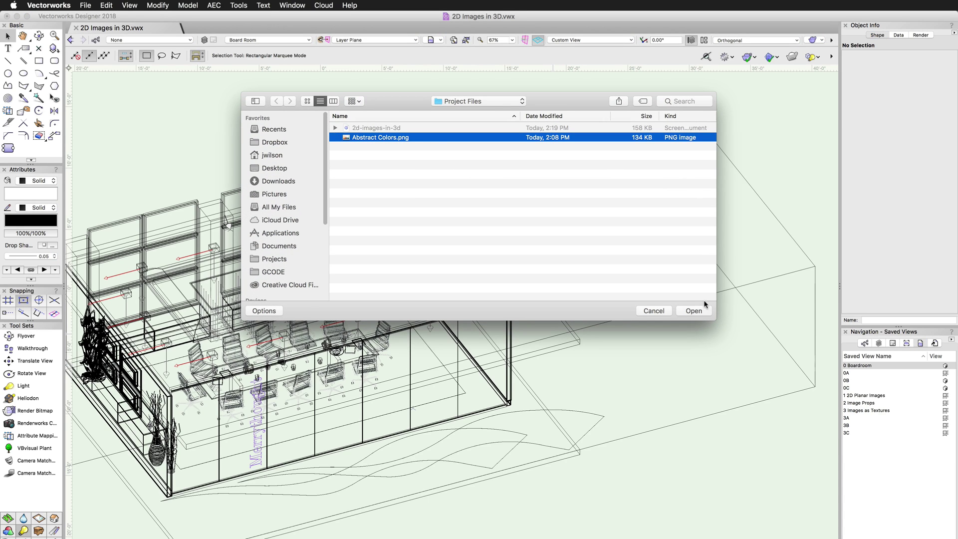
pyautogui.click(702, 310)
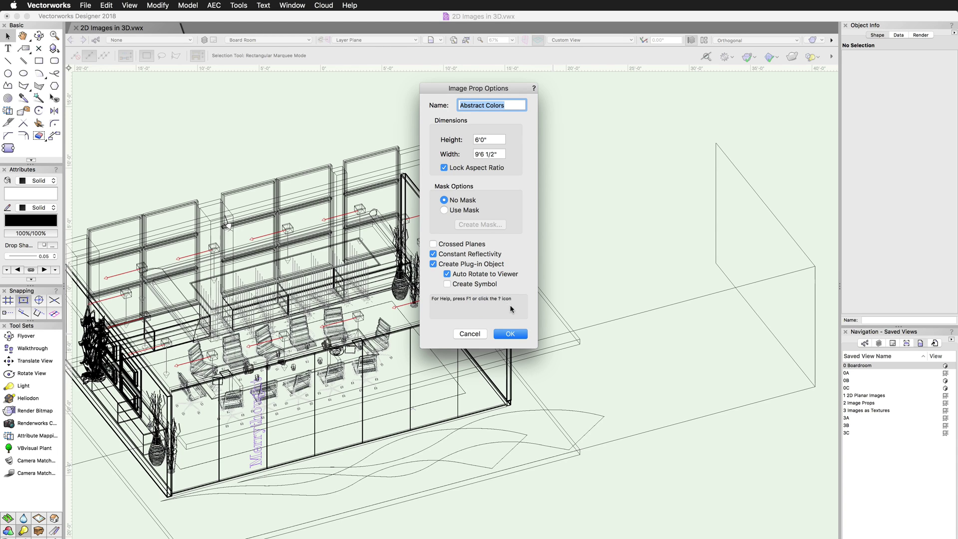
pyautogui.click(510, 333)
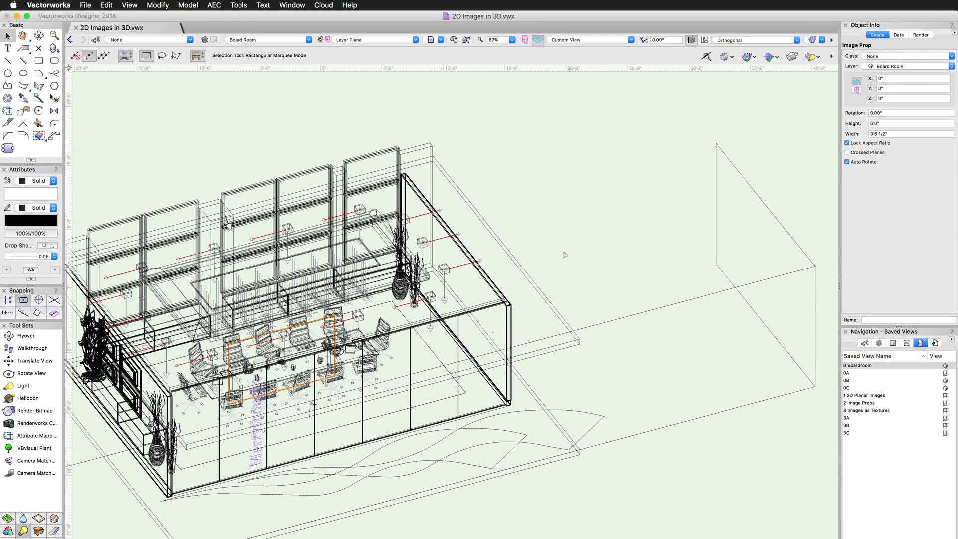
# - In view 0A, rotate the image prop -90°, move it 15'2 3/8" to the right wall, then show 0 Boardroom
pyautogui.click(855, 373)
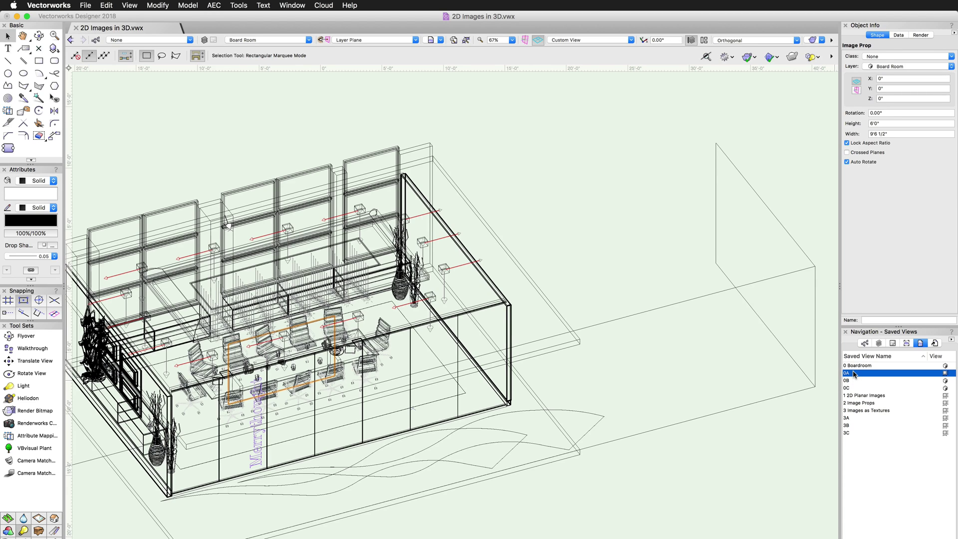
pyautogui.doubleClick(854, 374)
pyautogui.press('super+shift+l')
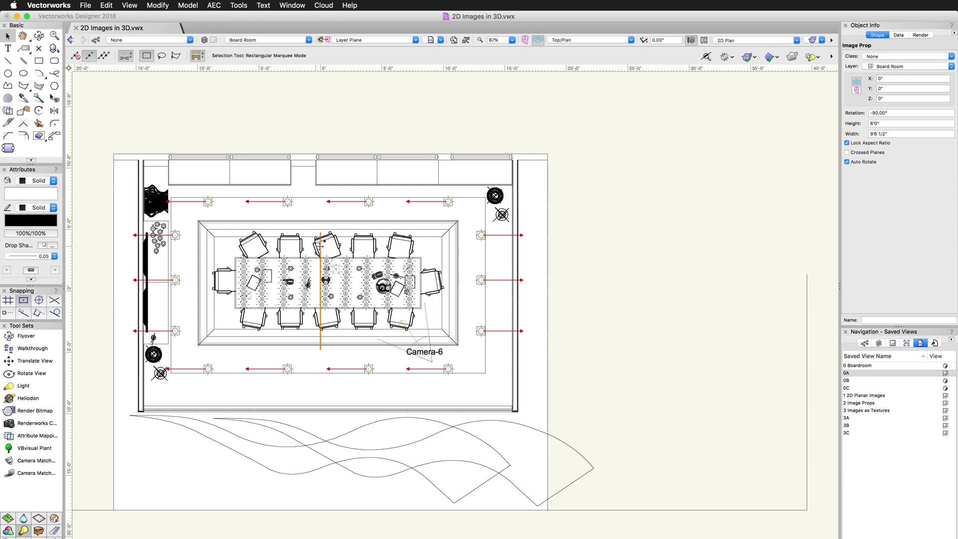
pyautogui.moveTo(320, 246); pyautogui.dragTo(503, 259)
pyautogui.click(865, 368)
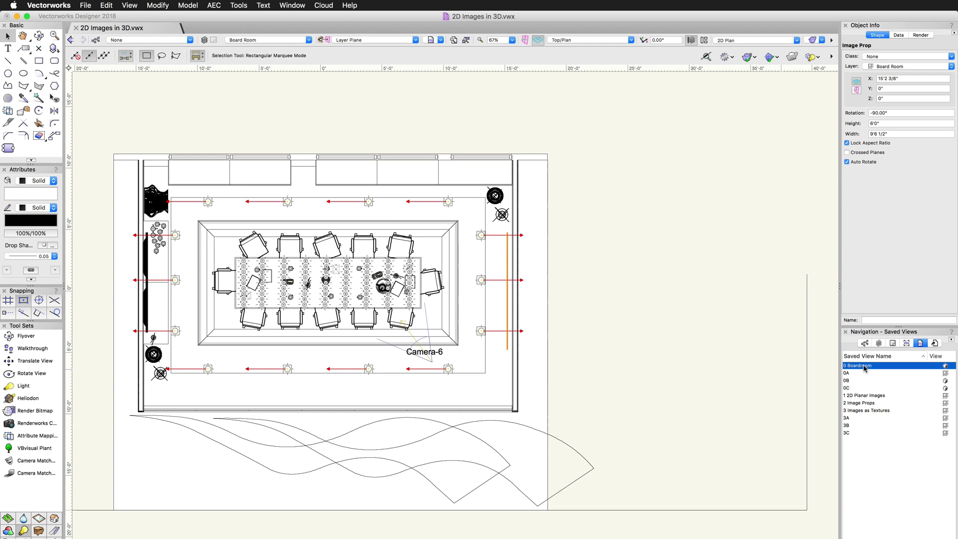
pyautogui.doubleClick(865, 368)
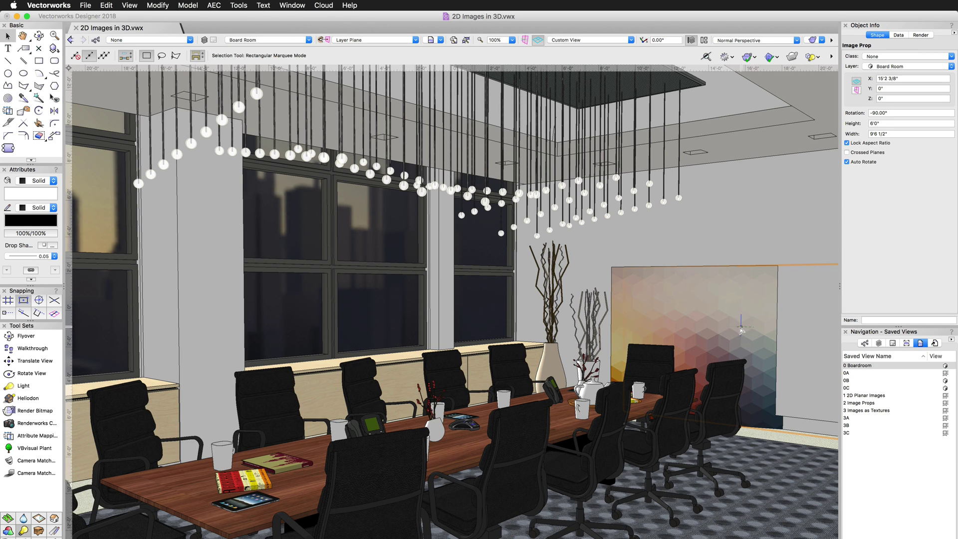
# - Raise the Abstract Colors prop to Z 2'5" and walk up close to it
pyautogui.moveTo(740, 325); pyautogui.dragTo(730, 261)
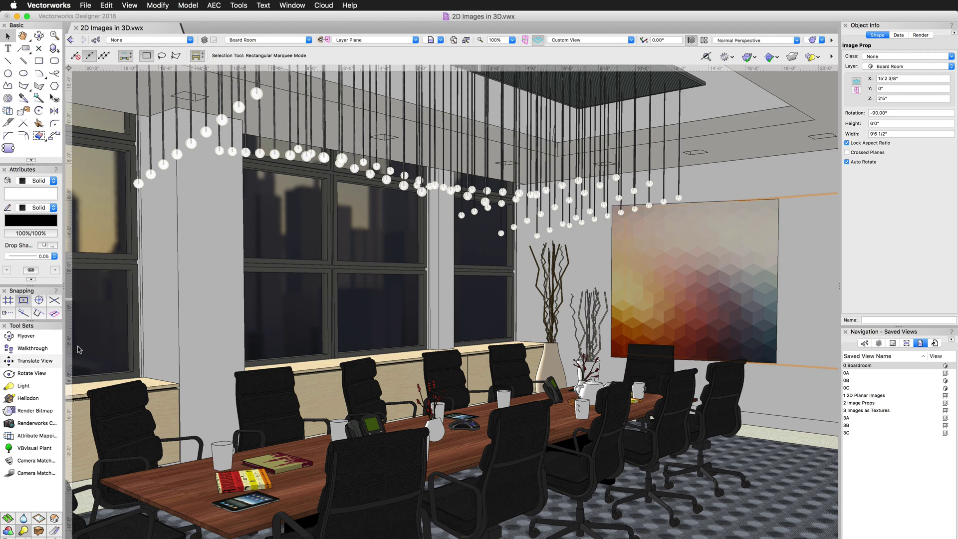
pyautogui.click(32, 348)
pyautogui.moveTo(484, 272); pyautogui.dragTo(555, 276)
pyautogui.press('Up')
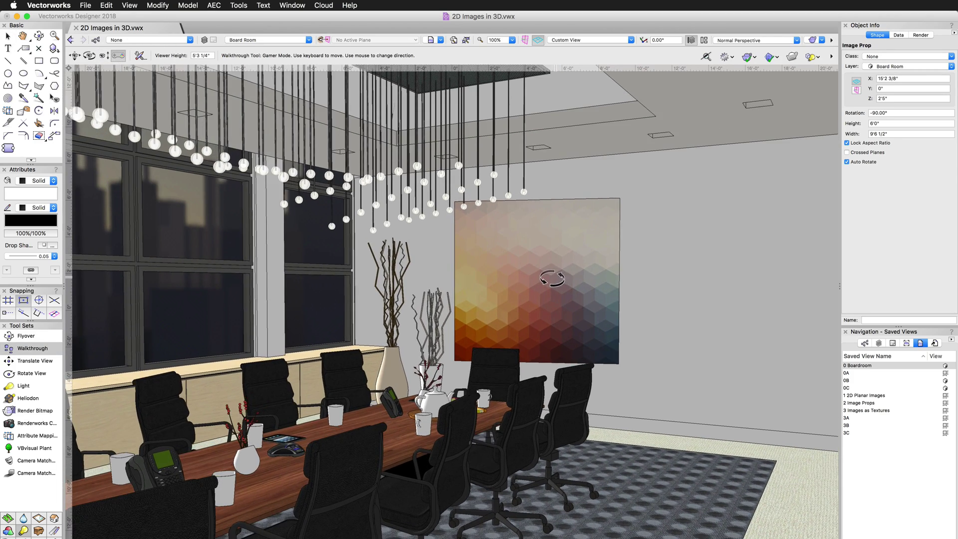
pyautogui.press('Up')
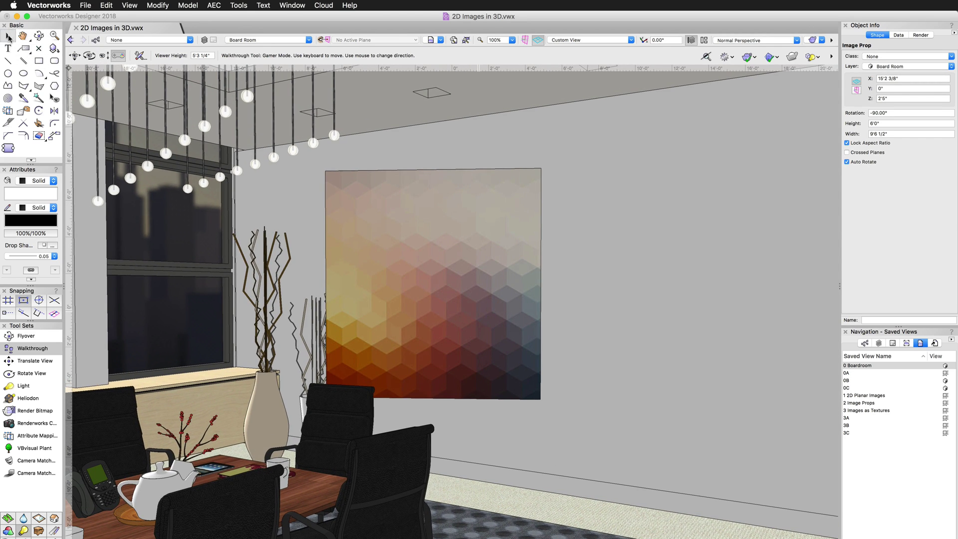
# - Turn off Auto Rotate and Crossed Planes so the Abstract Colors prop stays one flat panel
pyautogui.press('x')
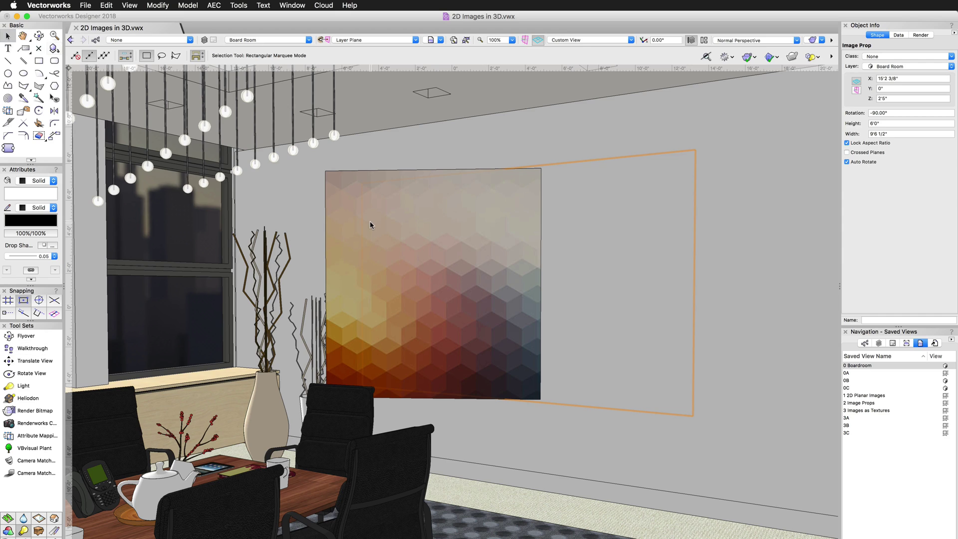
pyautogui.click(859, 163)
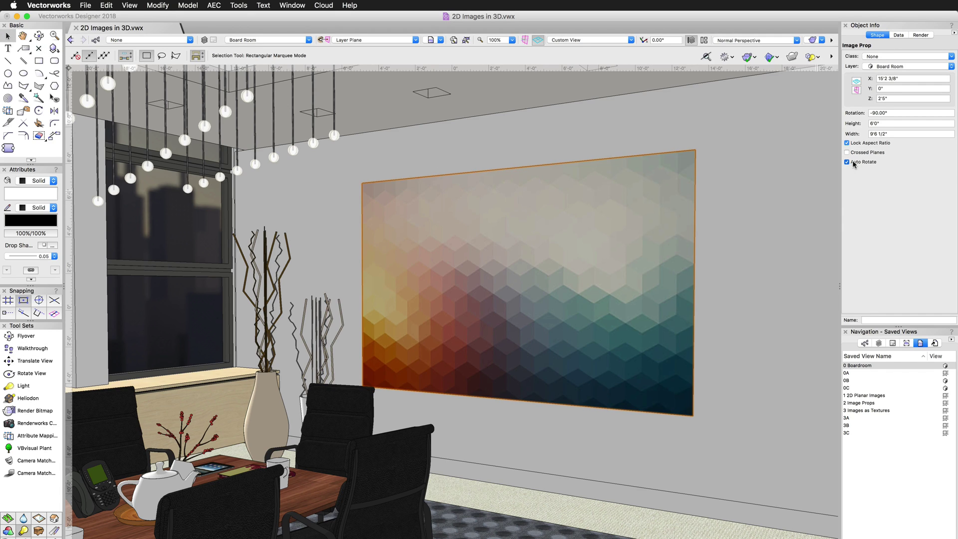
pyautogui.click(860, 163)
pyautogui.click(859, 163)
pyautogui.click(868, 164)
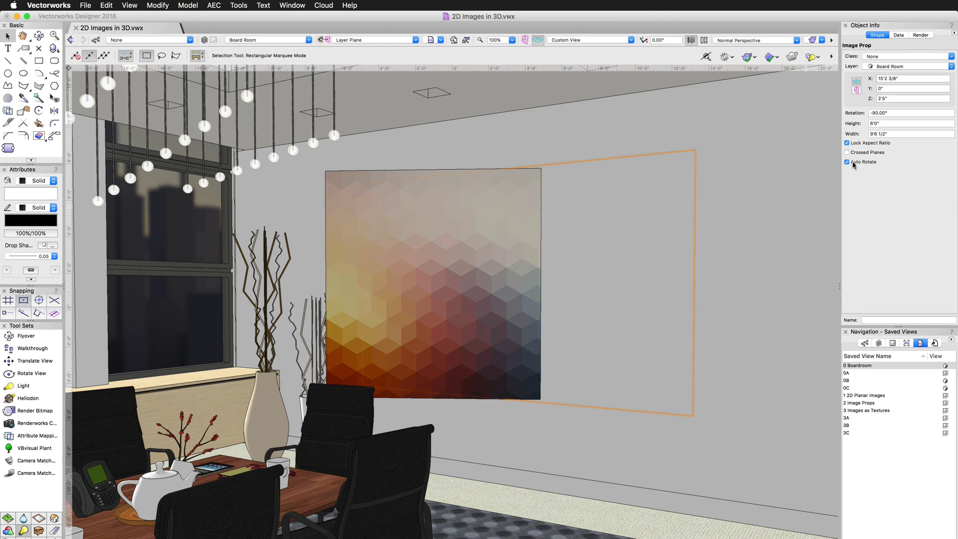
pyautogui.press('super+z')
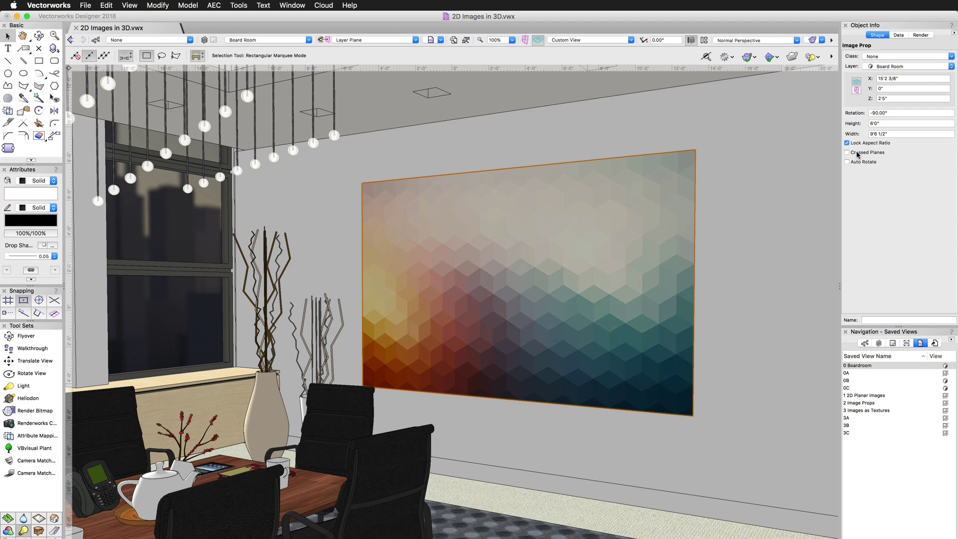
pyautogui.click(858, 155)
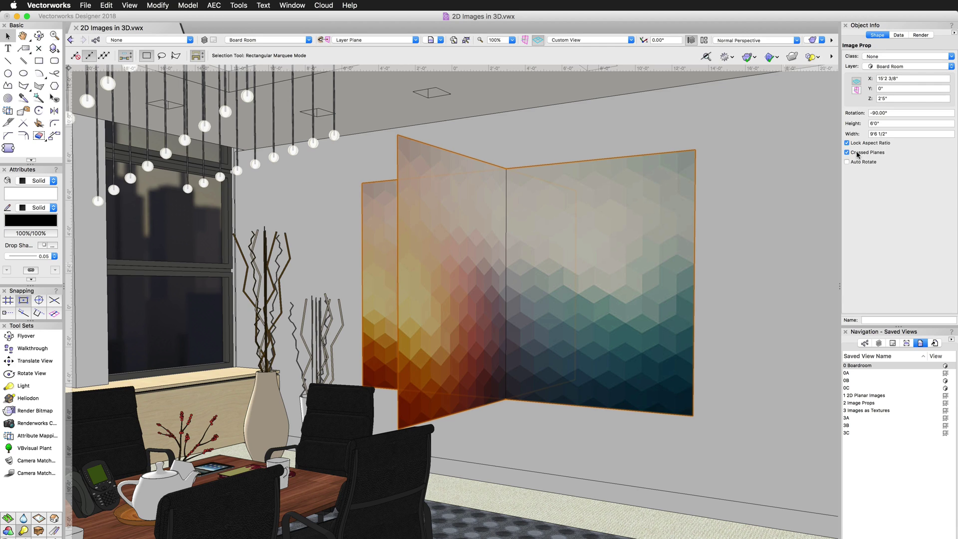
pyautogui.click(861, 152)
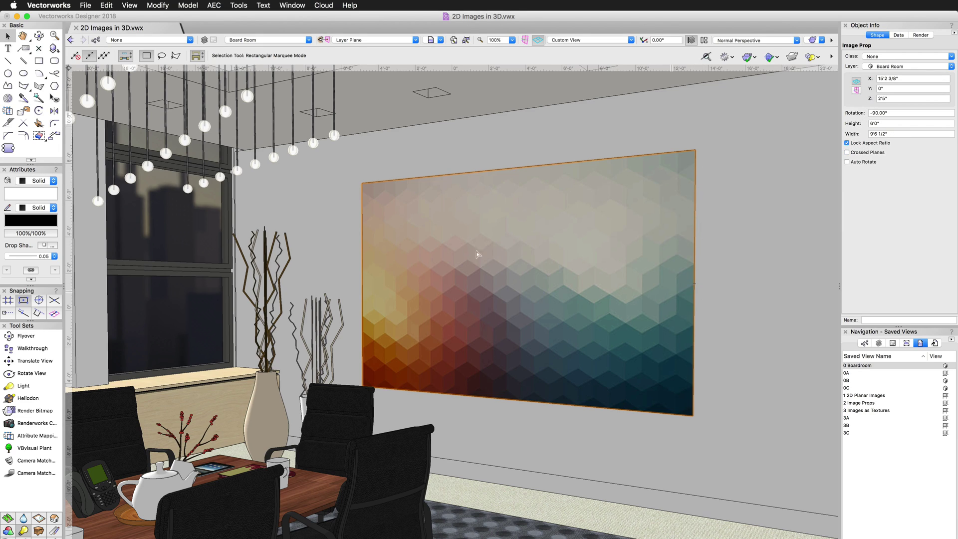
# - Fly around the boardroom with the Flyover tool, then select the 2 Image Props saved view
pyautogui.click(39, 35)
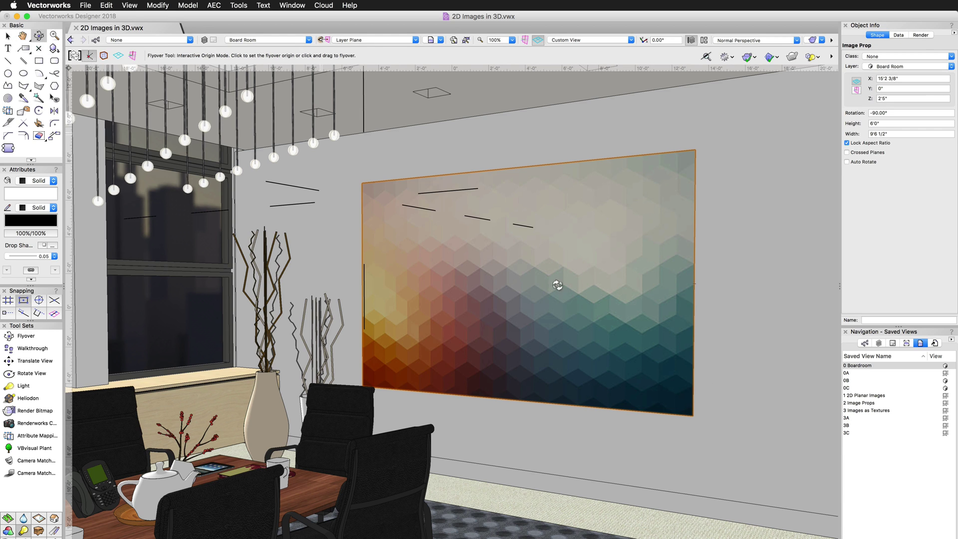
pyautogui.moveTo(694, 413); pyautogui.dragTo(704, 386)
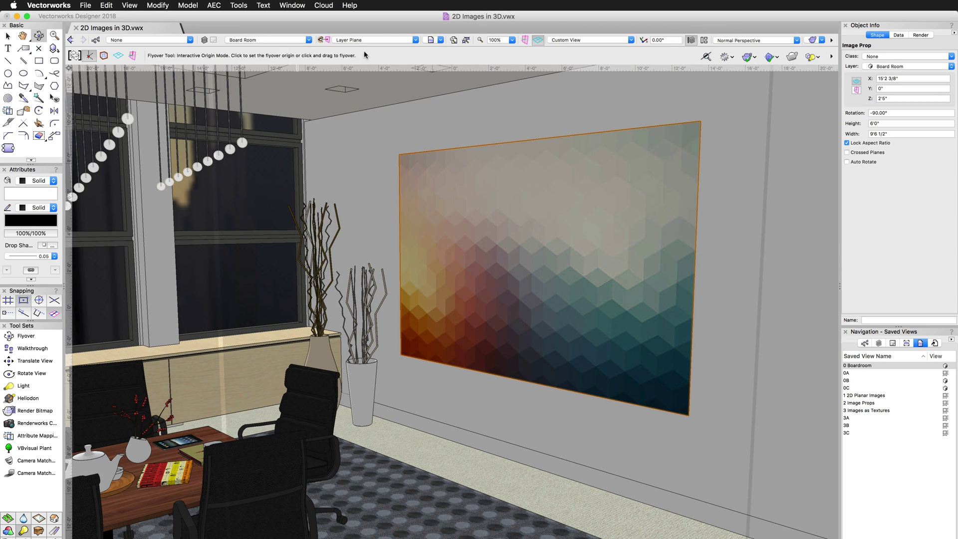
pyautogui.click(861, 403)
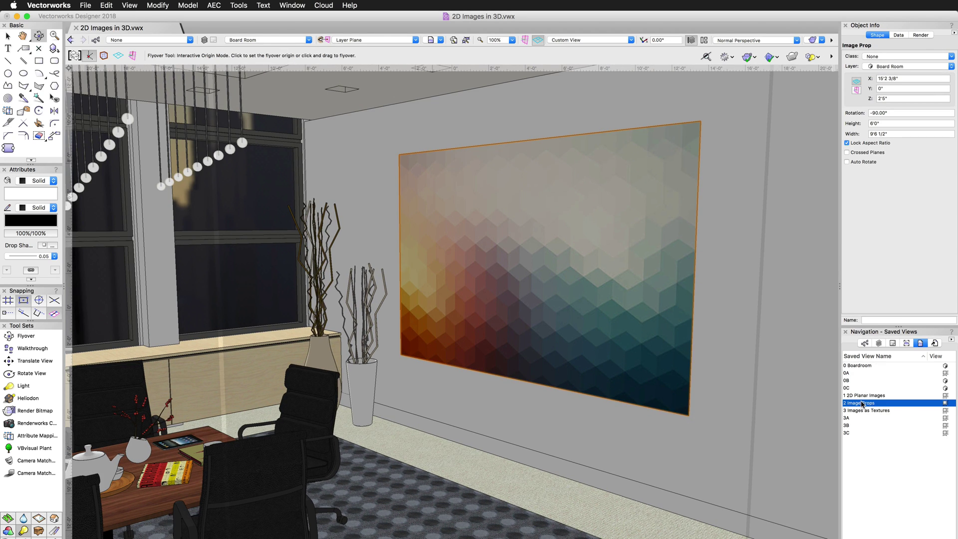
# - Show the Image Props sheet, pan across its Renderworks renders, and open the Resource Manager
pyautogui.doubleClick(861, 403)
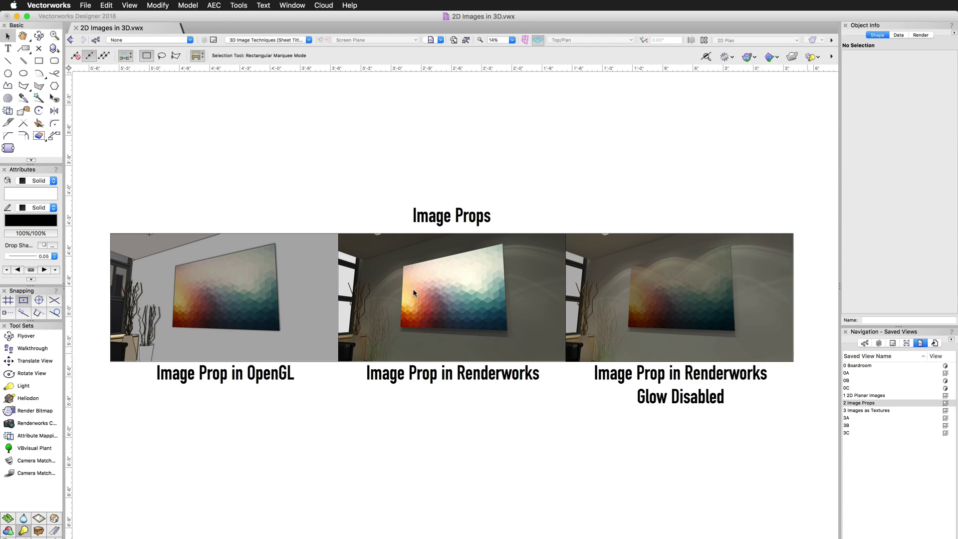
pyautogui.scroll(3, 151, 297)
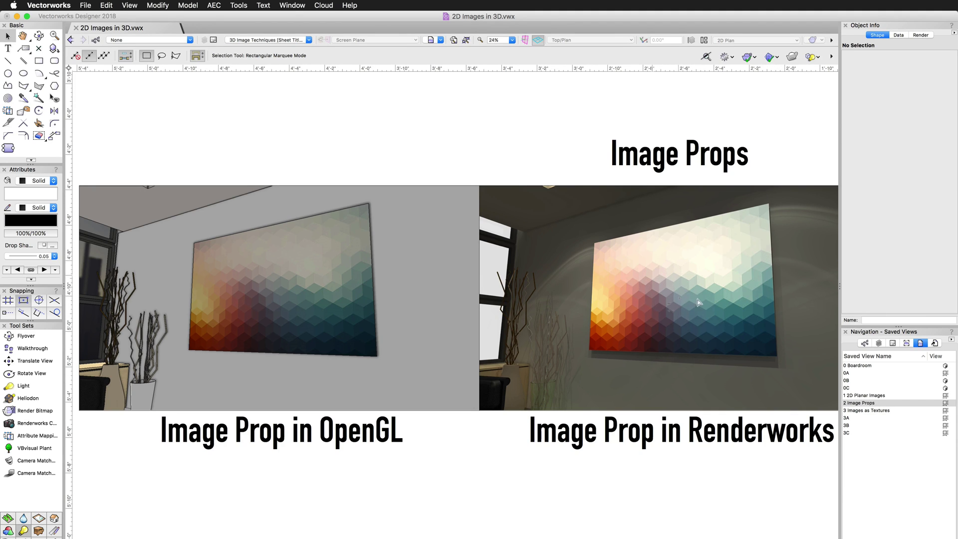
pyautogui.moveTo(705, 268); pyautogui.dragTo(323, 271)
pyautogui.press('x')
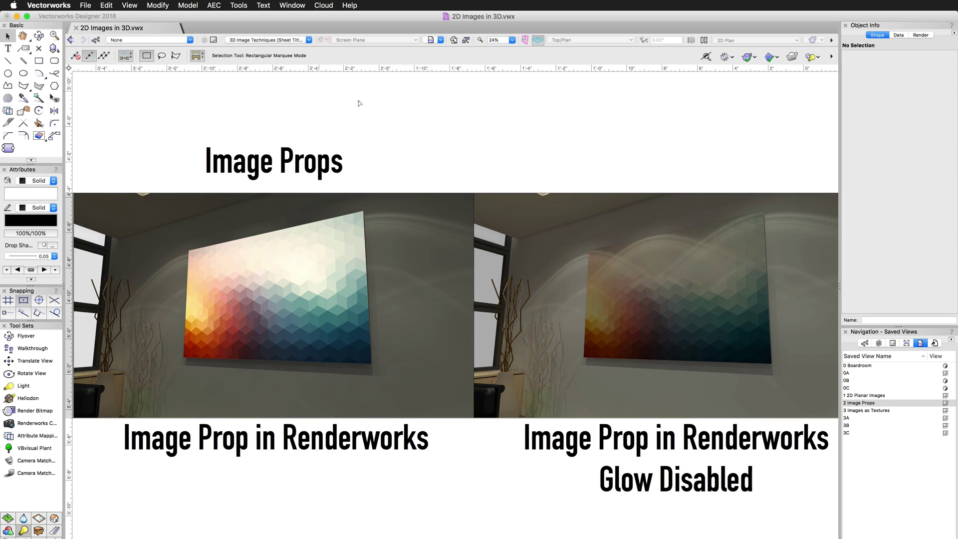
pyautogui.press('super+r')
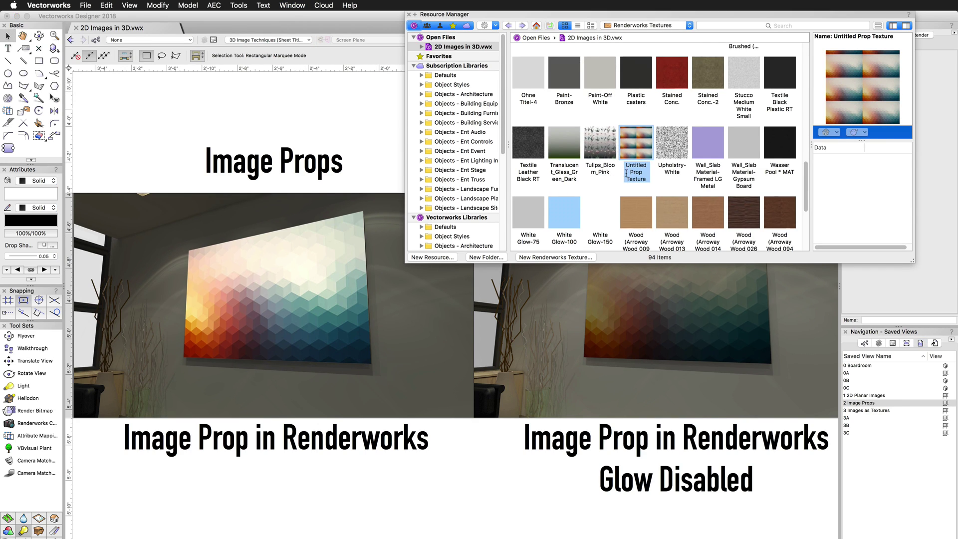
# - Keep the Untitled Prop Texture's reflectivity at None, confirm it, and close the Resource Manager
pyautogui.rightClick(634, 144)
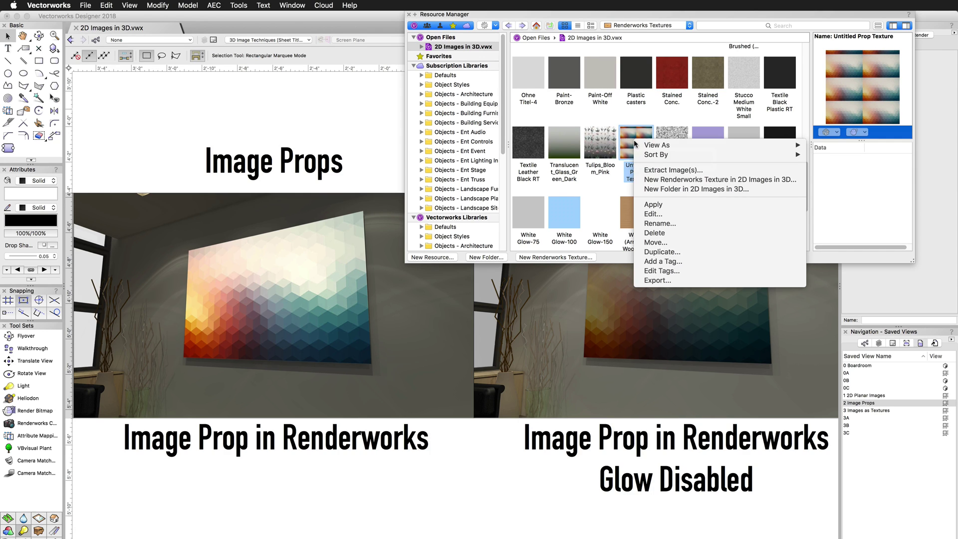
pyautogui.click(651, 214)
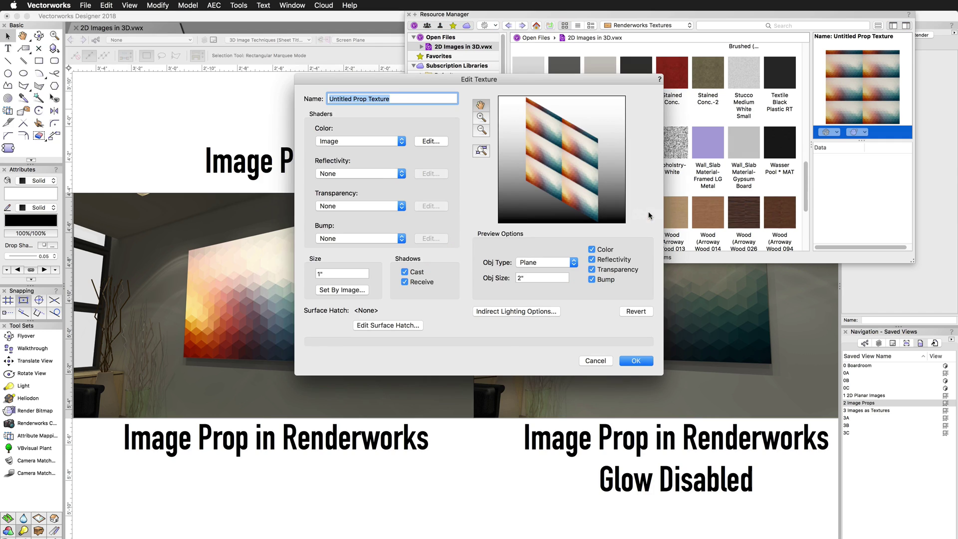
pyautogui.click(366, 175)
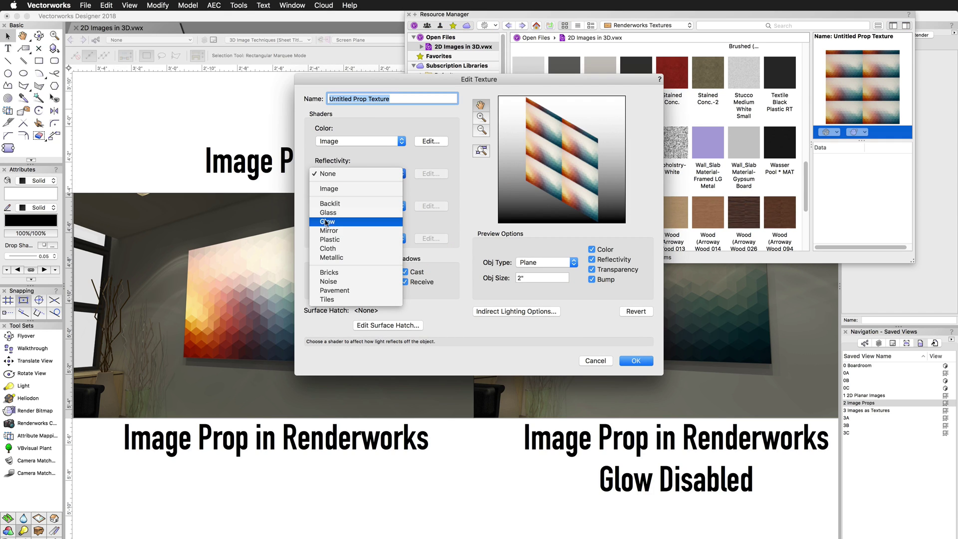
pyautogui.click(334, 175)
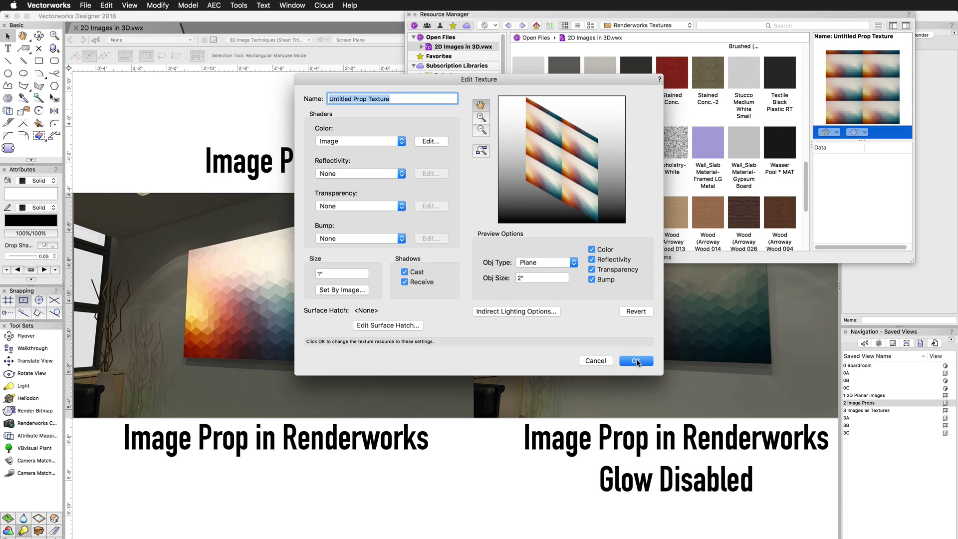
pyautogui.click(636, 361)
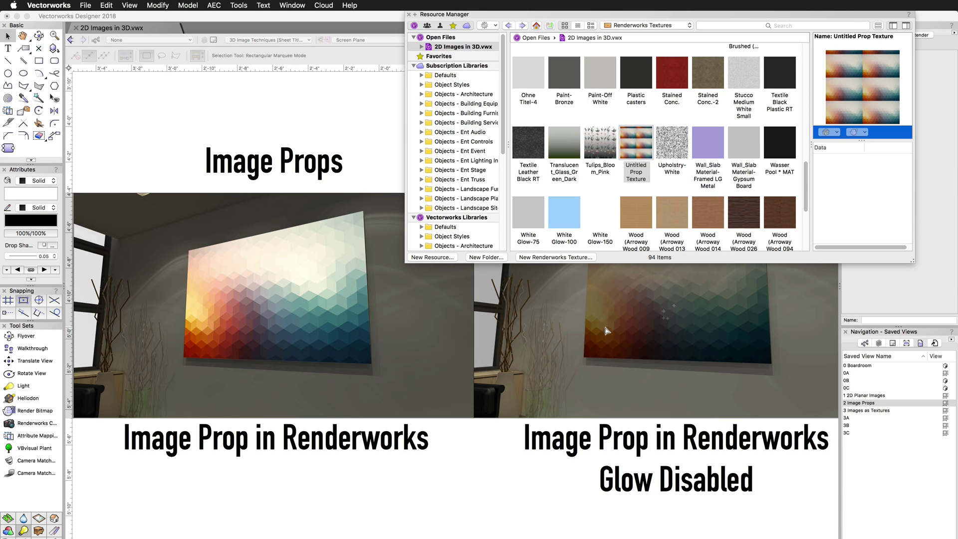
pyautogui.click(613, 18)
pyautogui.press('super+r')
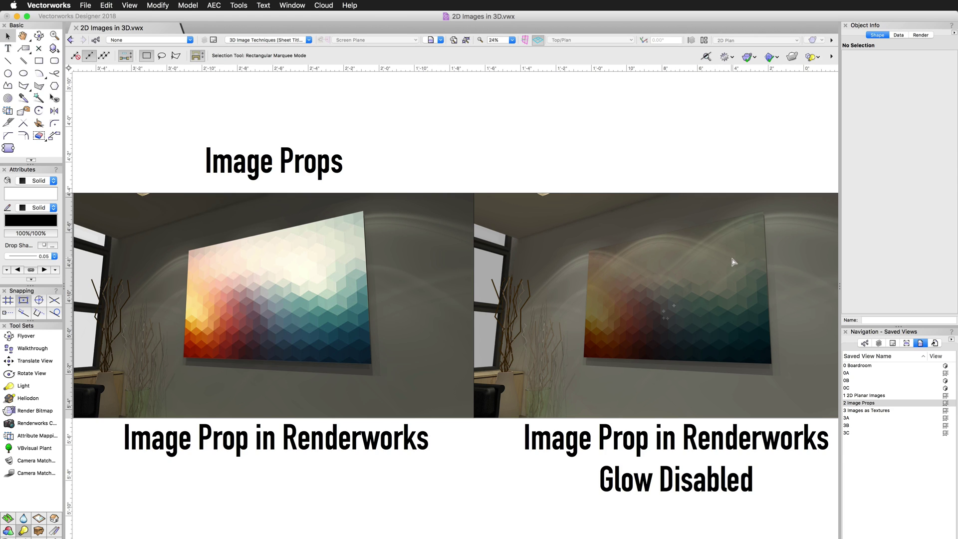
# - Zoom out and switch to the 0 Boardroom saved view perspective
pyautogui.scroll(-2, 734, 262)
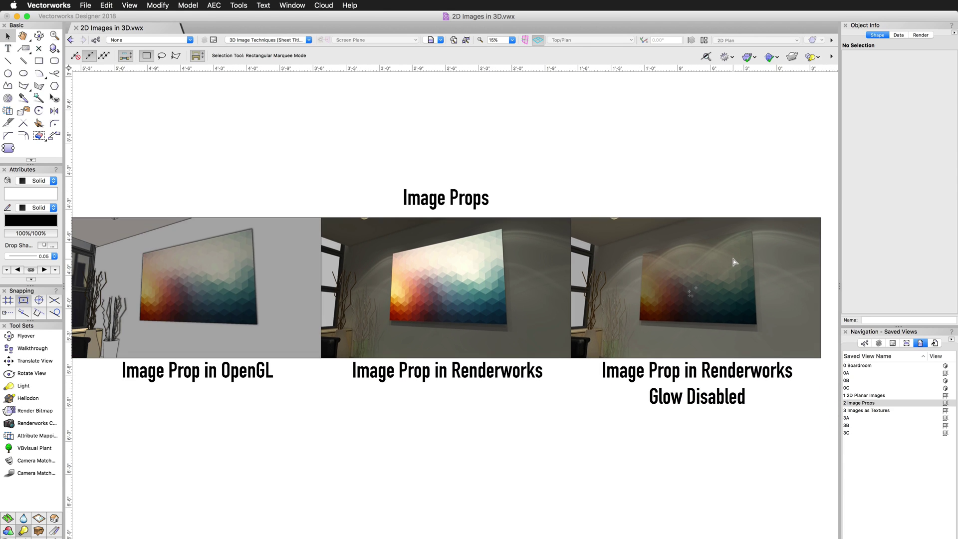
pyautogui.click(862, 366)
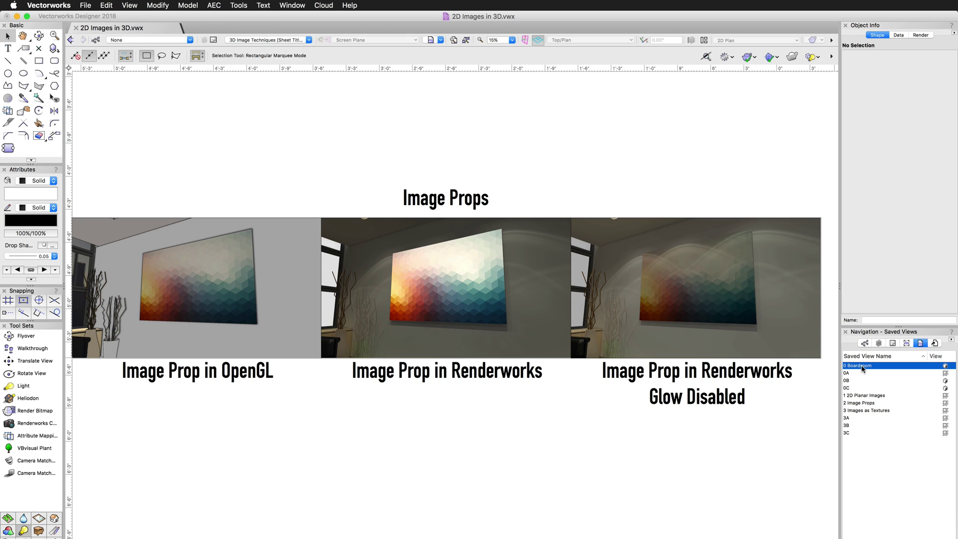
pyautogui.doubleClick(863, 366)
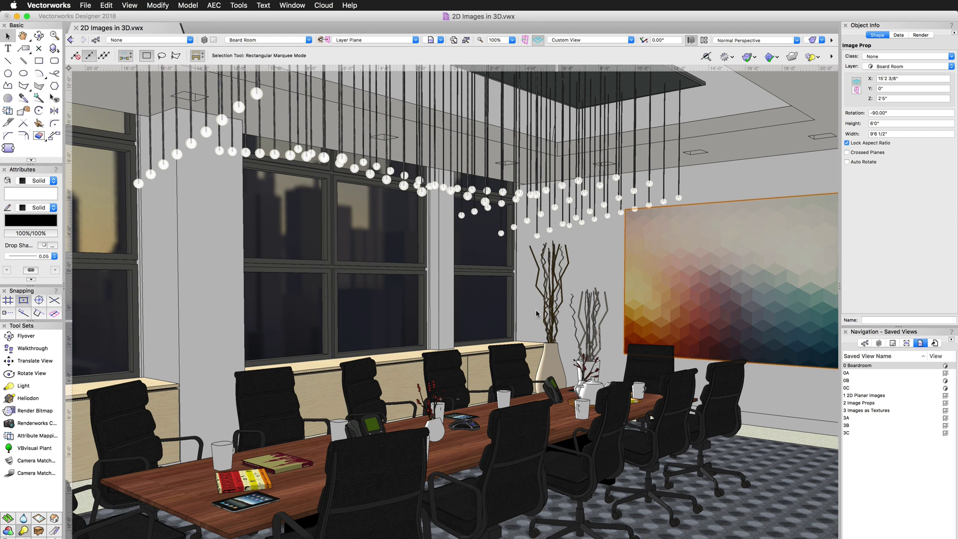
# - Walk through the boardroom past the conference table until facing the TV screen wall
pyautogui.click(32, 349)
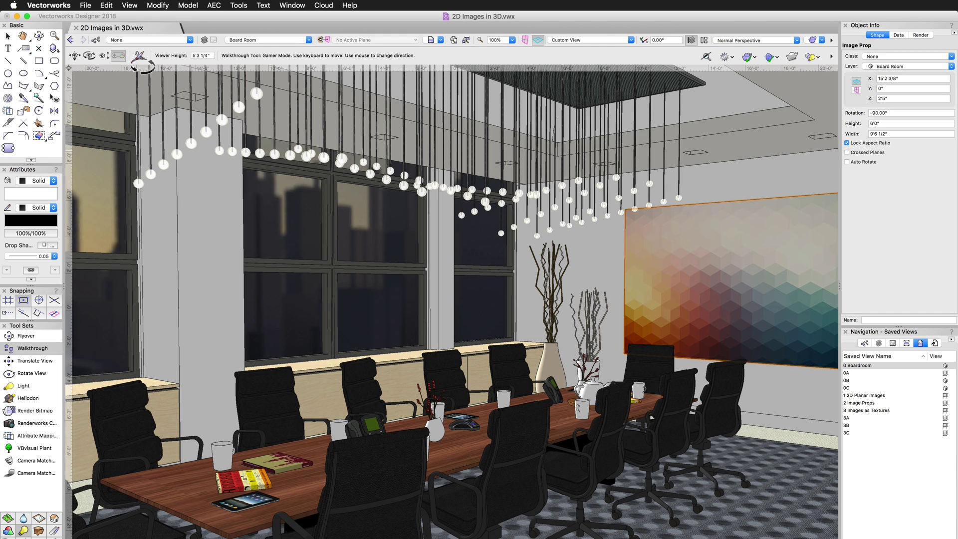
pyautogui.press('w')
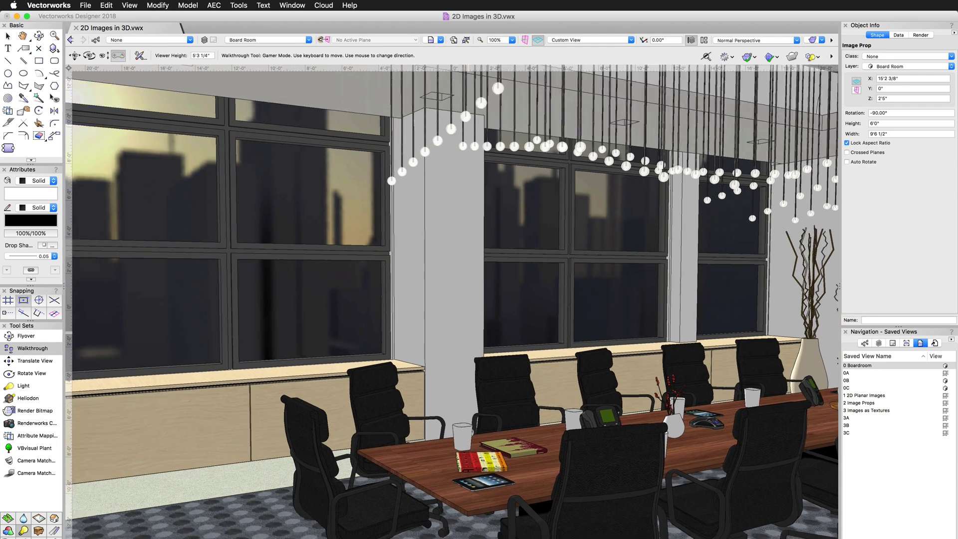
pyautogui.press('w')
pyautogui.press('s')
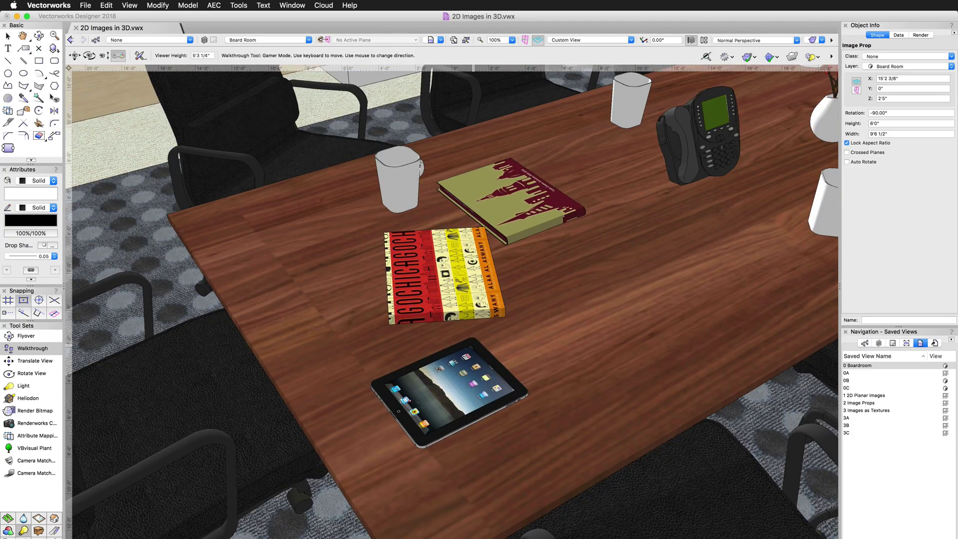
pyautogui.press('w')
pyautogui.press('s')
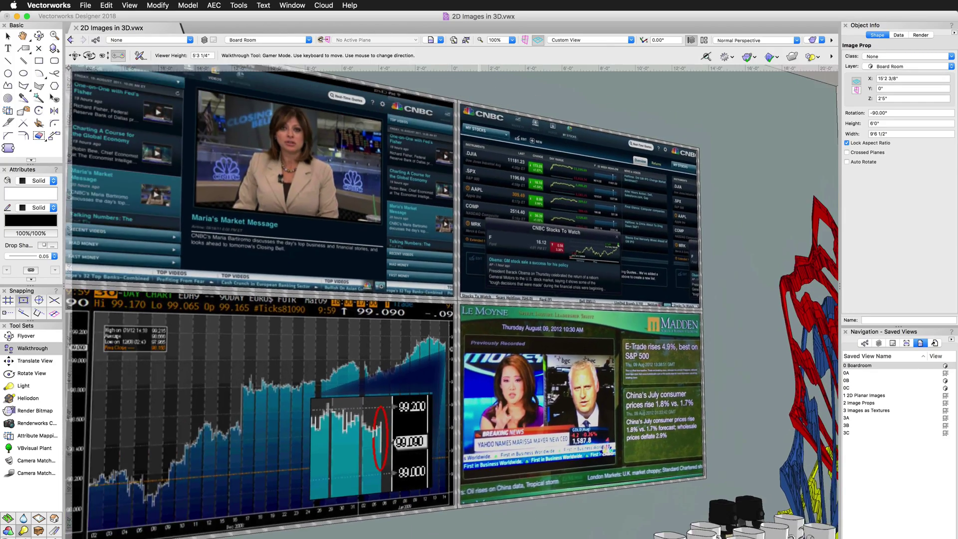
pyautogui.press('w')
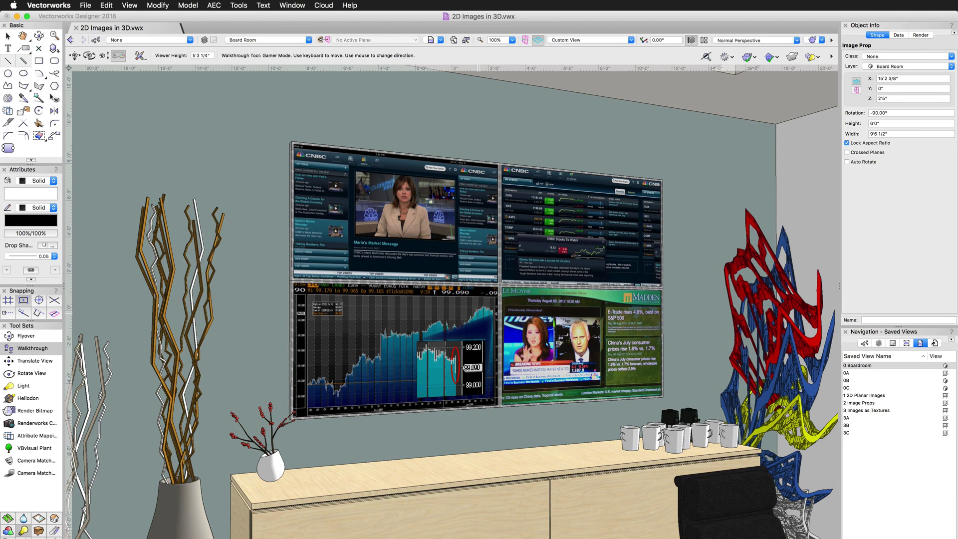
# - Texture the 55 LCD 3 TV symbol's screen with Computer screen 4 and exit the symbol
pyautogui.click(9, 36)
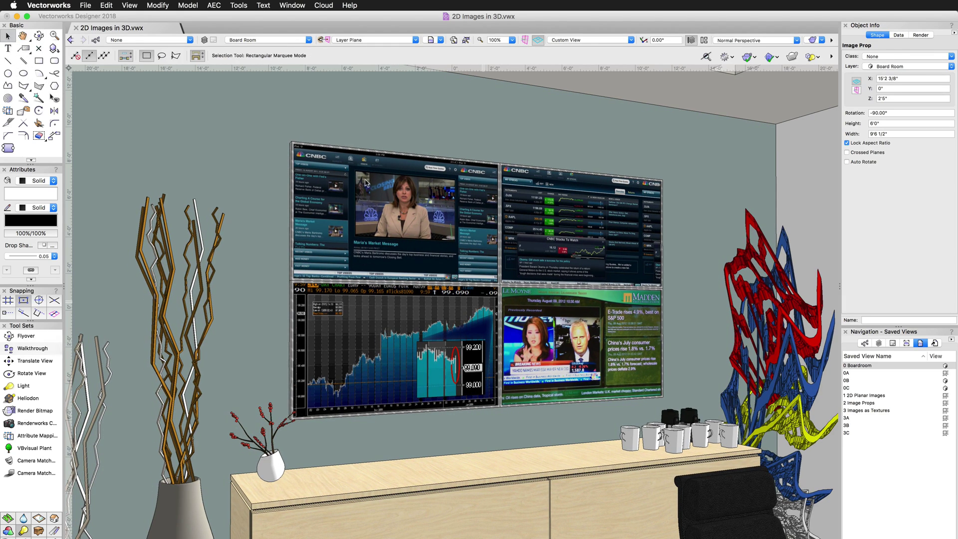
pyautogui.click(394, 220)
pyautogui.doubleClick(393, 218)
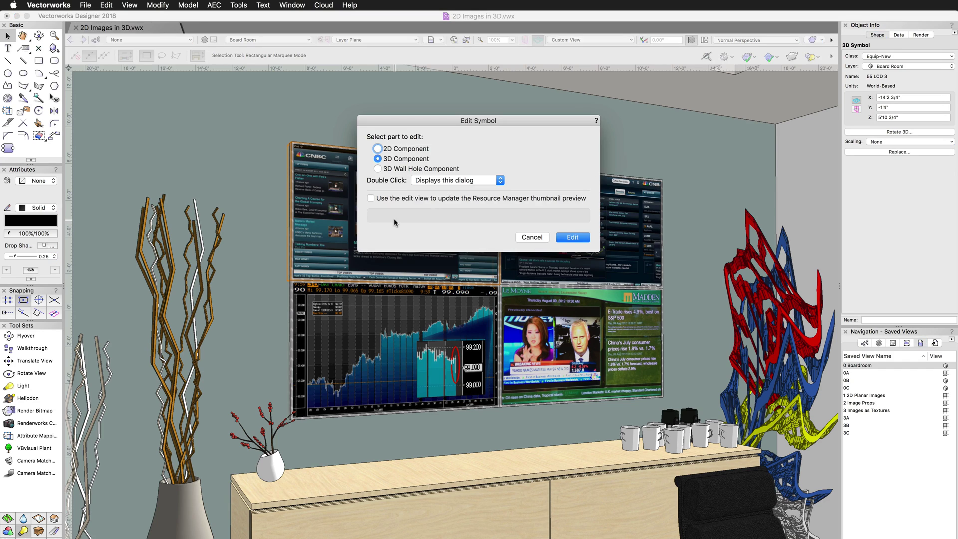
pyautogui.click(577, 236)
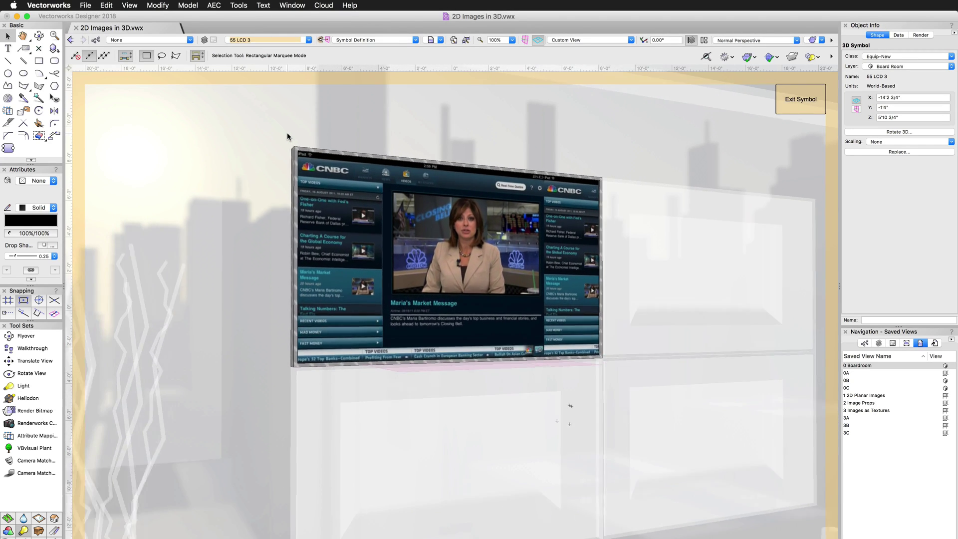
pyautogui.click(483, 260)
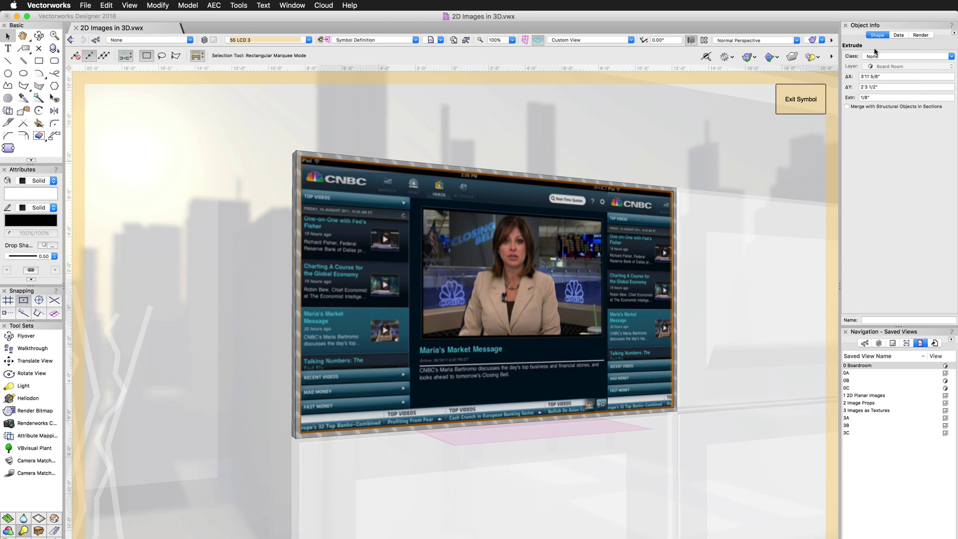
pyautogui.click(923, 36)
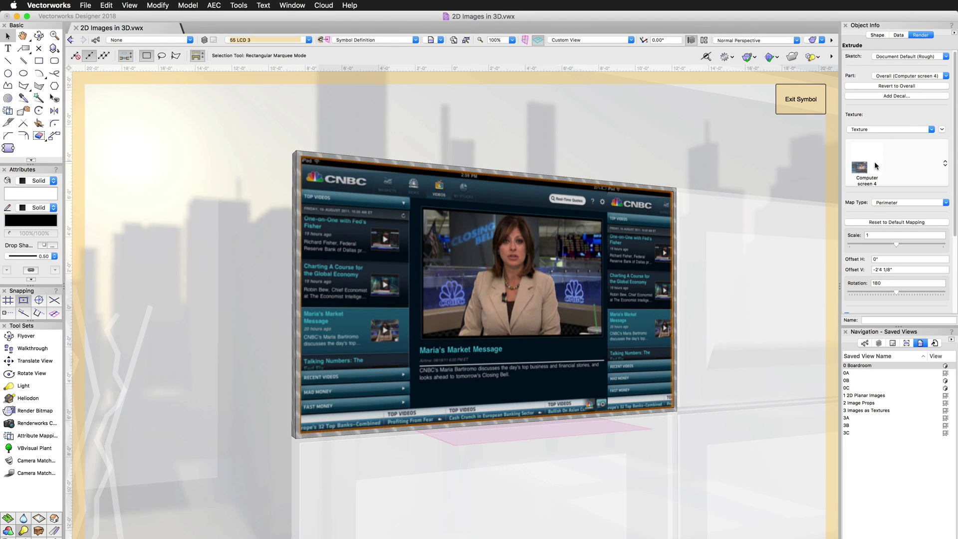
pyautogui.click(864, 172)
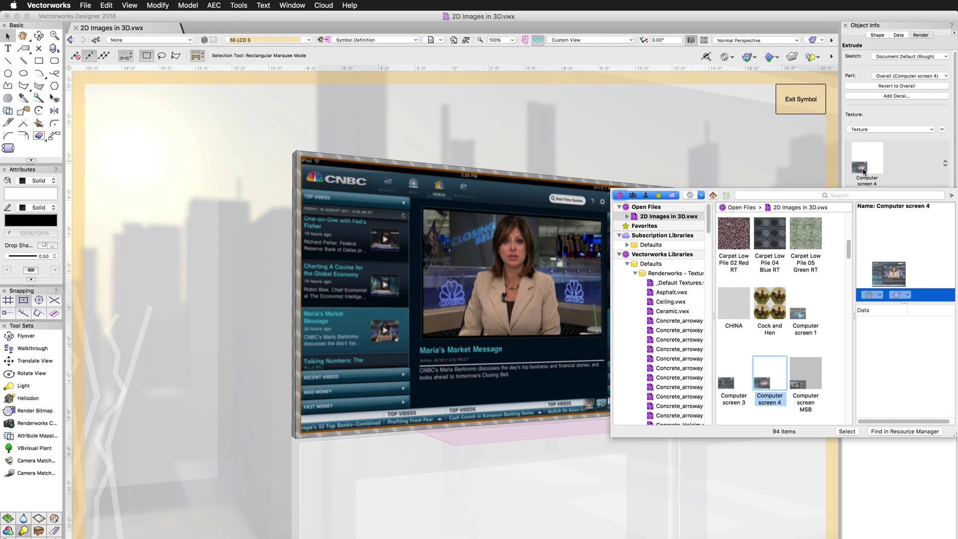
pyautogui.click(755, 163)
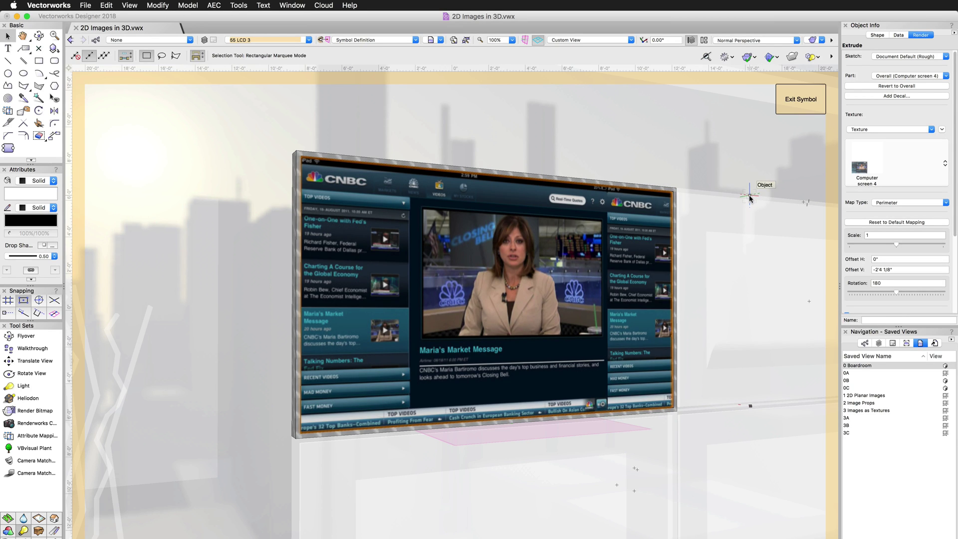
pyautogui.click(792, 100)
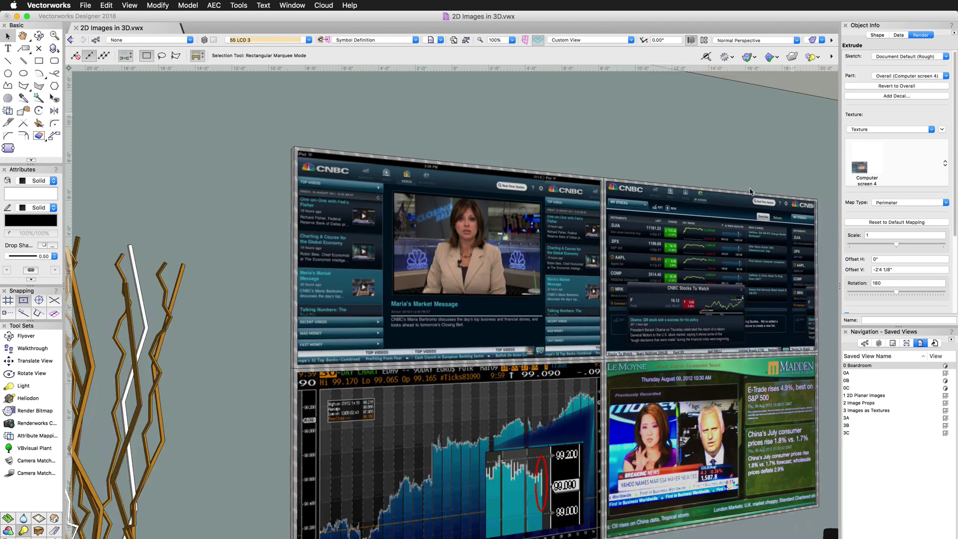
# - Show the 3 Images as Textures sheet, then zoom to saved view 3A, Image Only
pyautogui.click(872, 411)
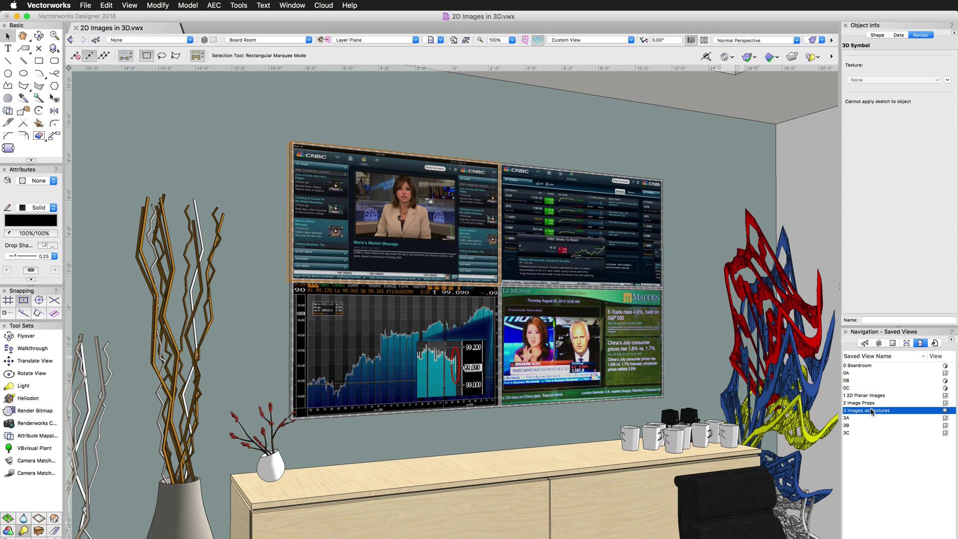
pyautogui.click(873, 410)
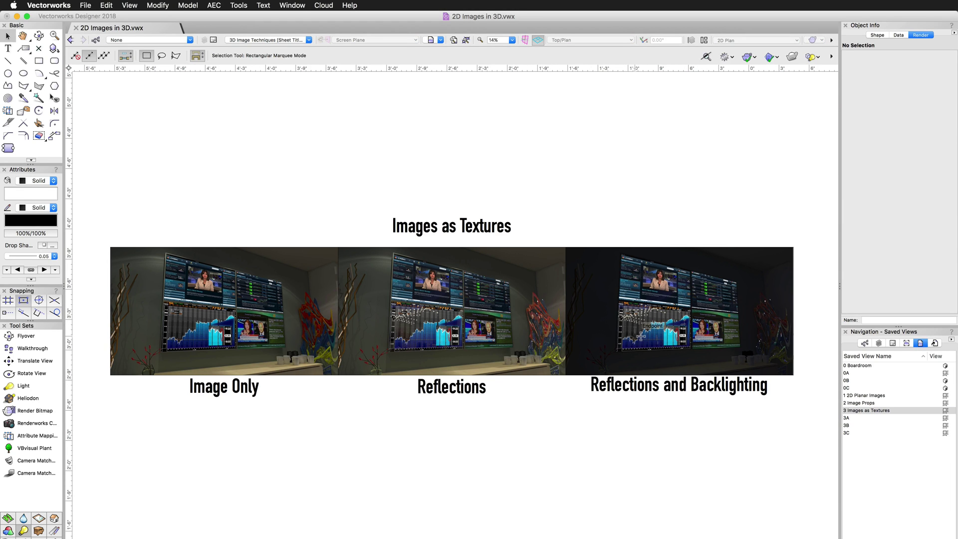
pyautogui.doubleClick(851, 418)
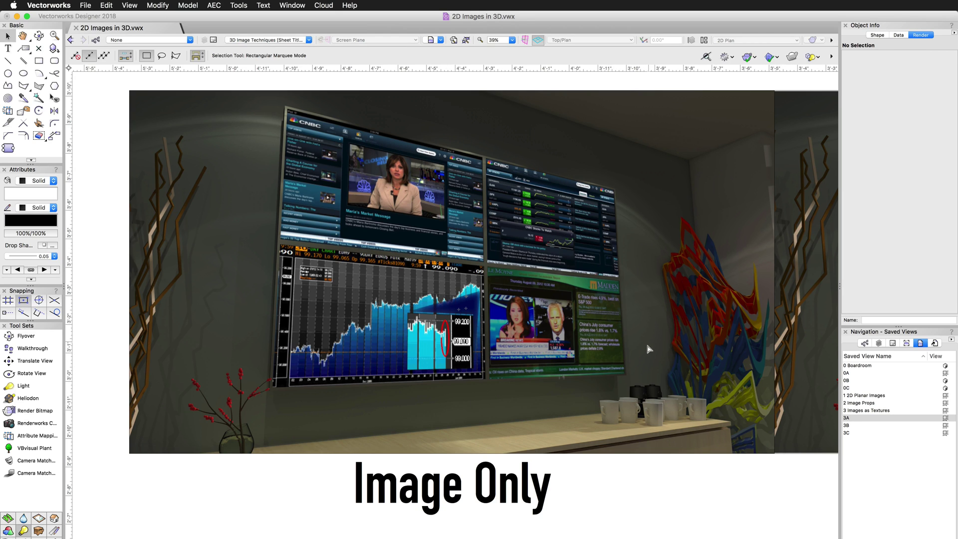
# - Go to saved view 3B Reflections, zoom in, then switch to 3C Reflections and Backlighting
pyautogui.doubleClick(857, 426)
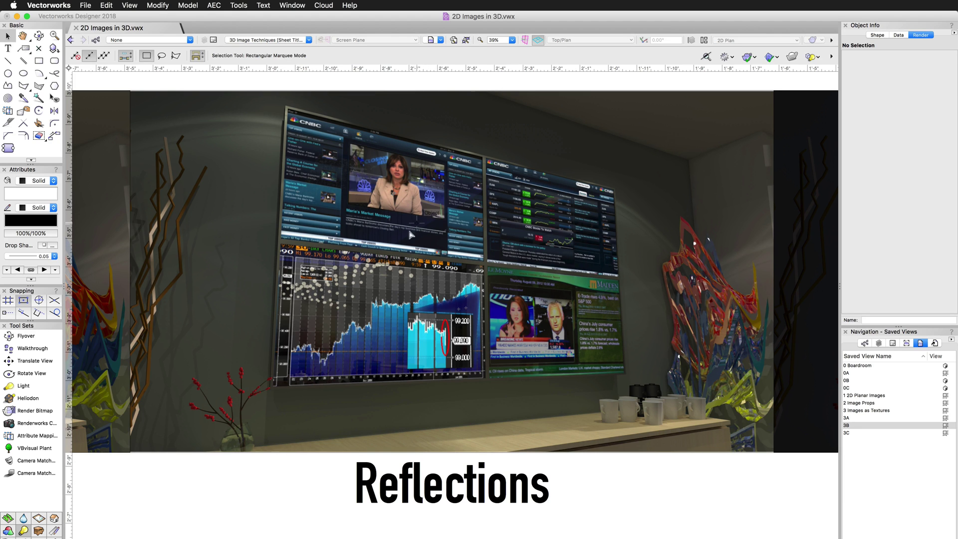
pyautogui.scroll(3, 278, 309)
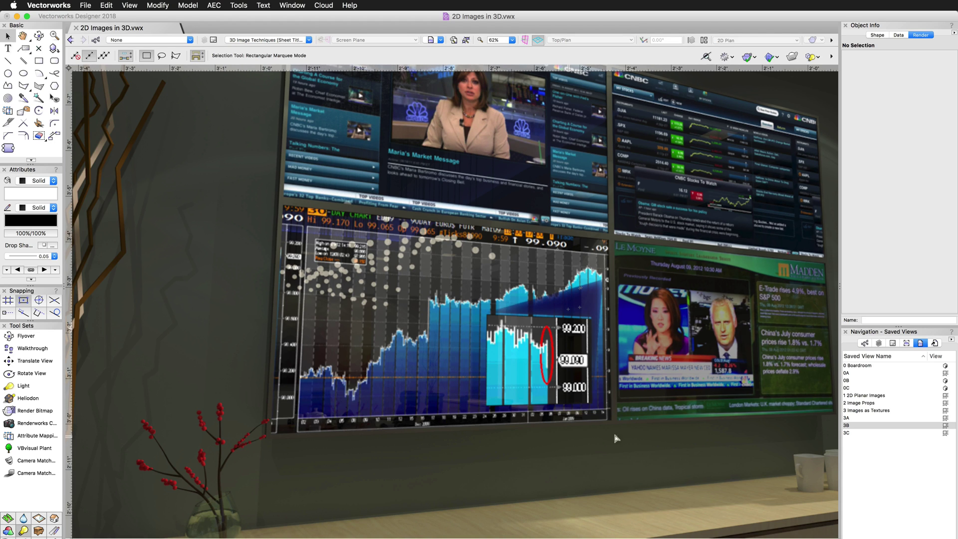
pyautogui.click(852, 433)
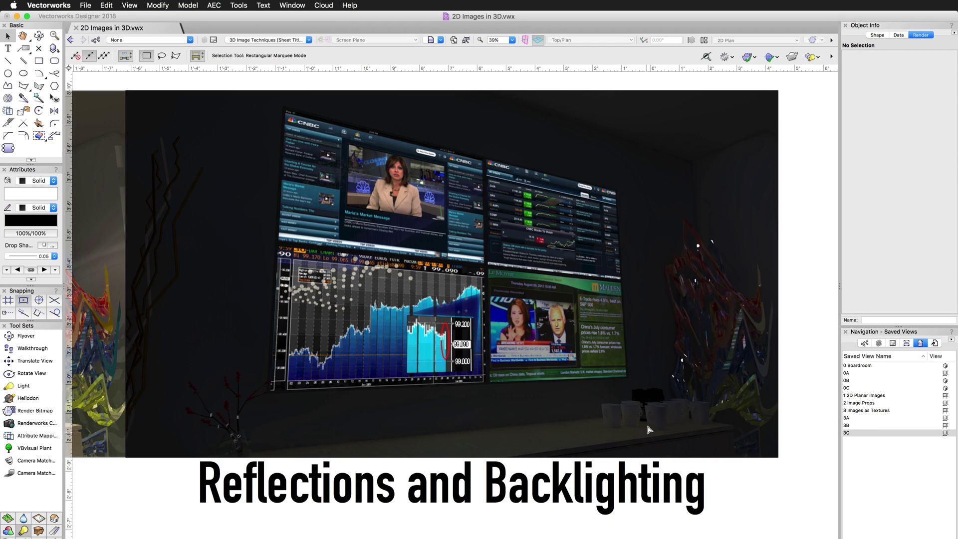
# - Step through saved views 0 Boardroom, 1 2D Planar Images, 2 Image Props, then 3 Images as Textures
pyautogui.click(856, 367)
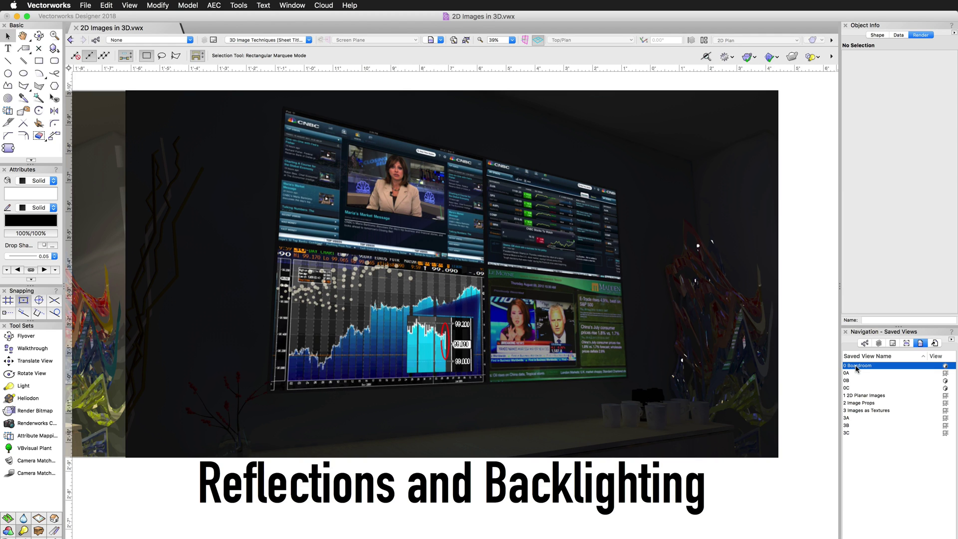
pyautogui.doubleClick(856, 367)
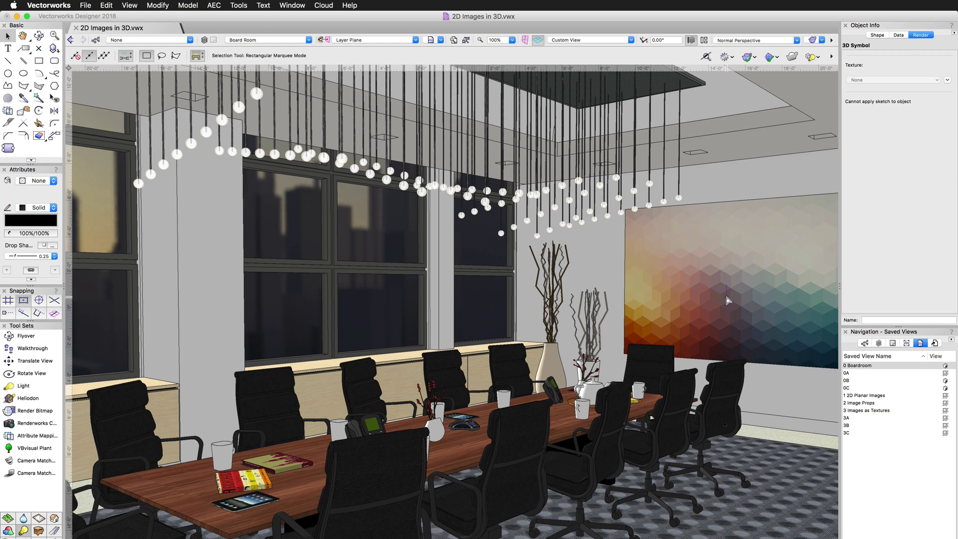
pyautogui.click(857, 396)
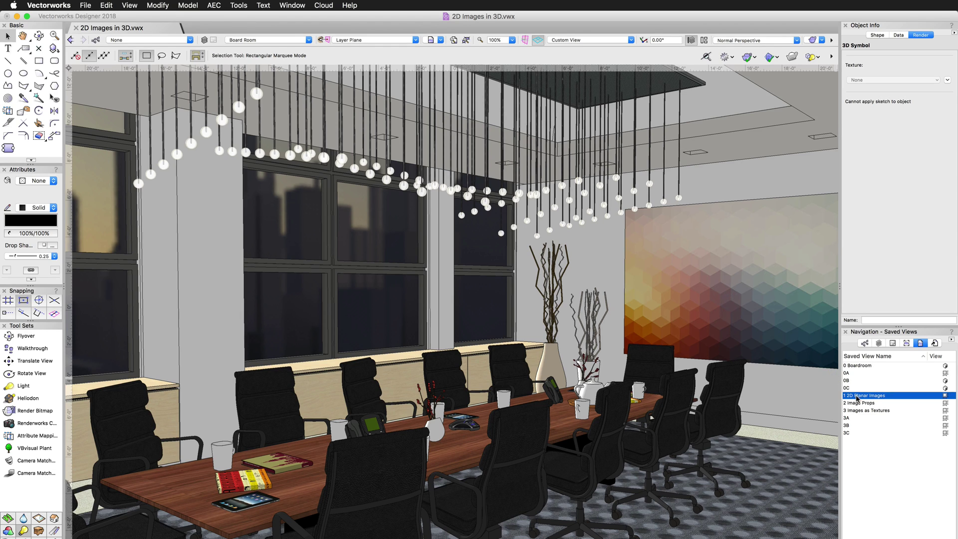
pyautogui.doubleClick(857, 396)
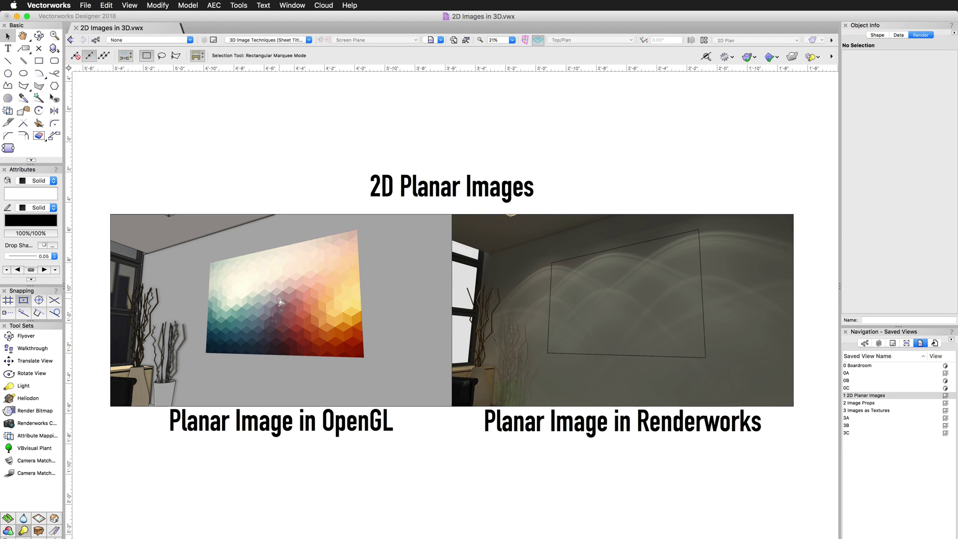
pyautogui.doubleClick(856, 403)
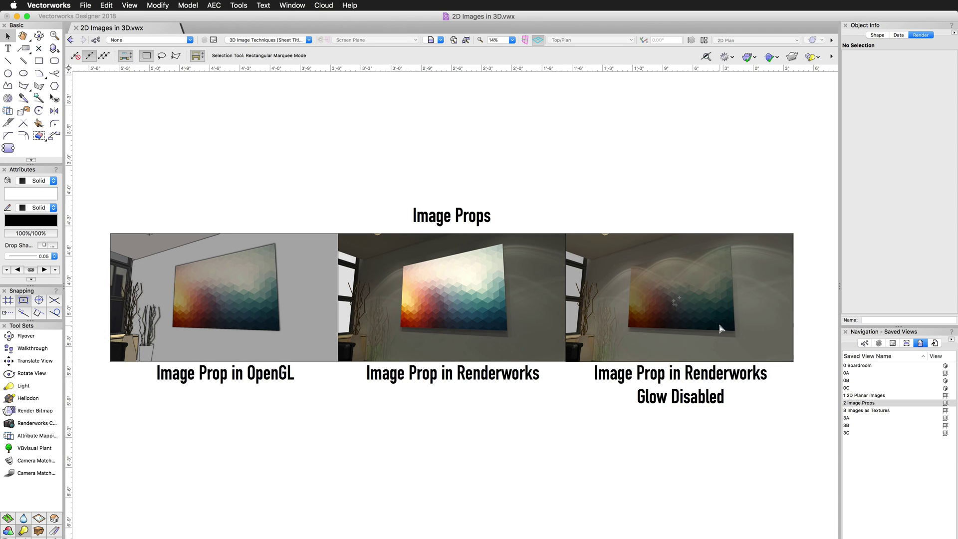
pyautogui.click(871, 411)
pyautogui.click(871, 410)
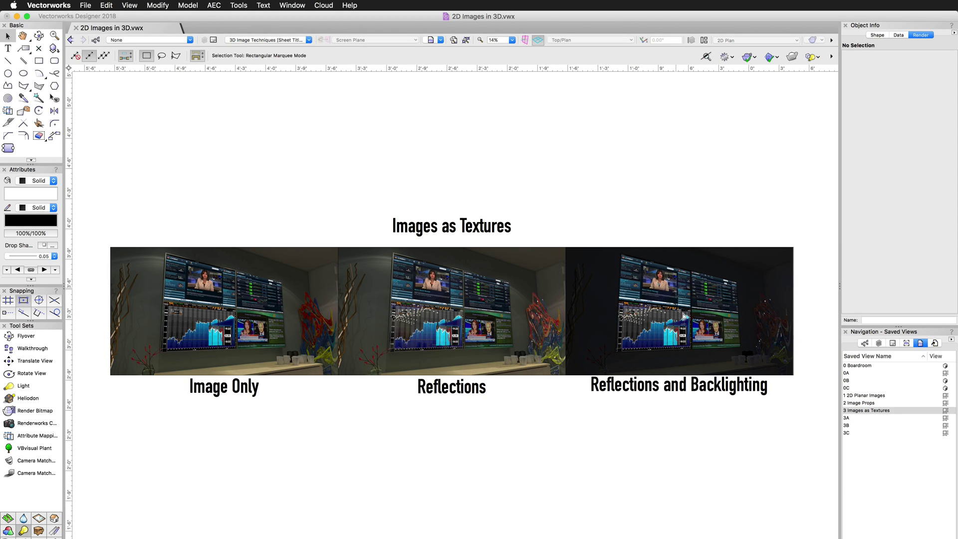